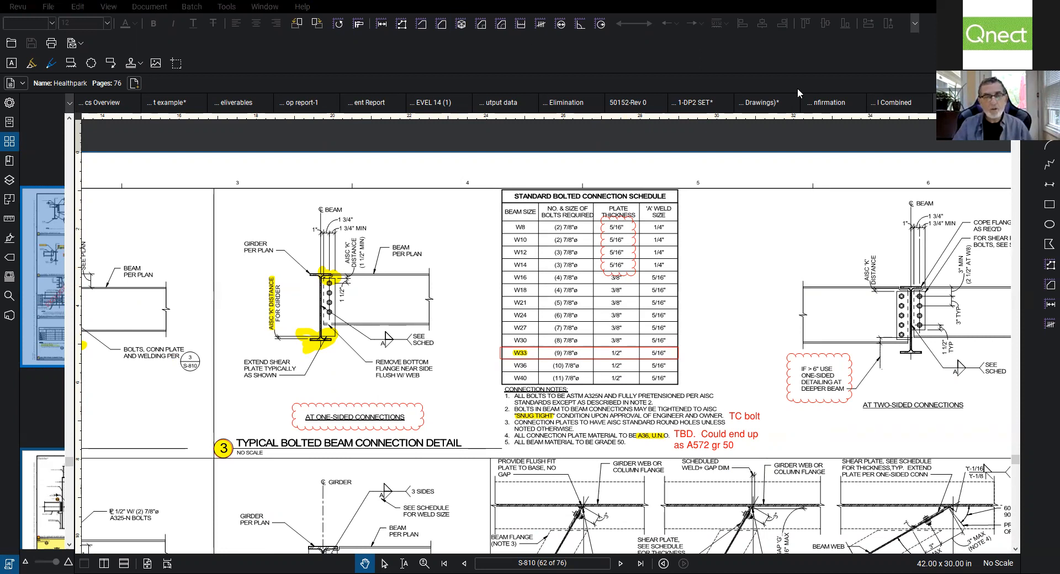
- Switch to the Qnect web app and review the project information, building code, unit and optimization settings under Basic Information
{"action": "key", "text": "alt+Tab"}
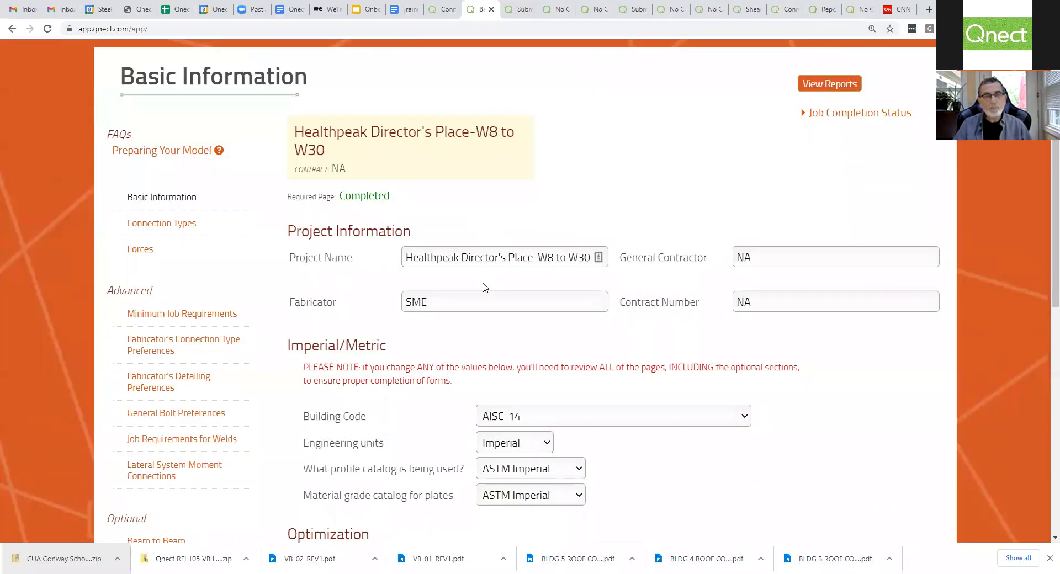
{"action": "scroll", "coordinate": [484, 287], "scroll_direction": "down", "scroll_amount": 2}
{"action": "scroll", "coordinate": [485, 287], "scroll_direction": "down", "scroll_amount": 3}
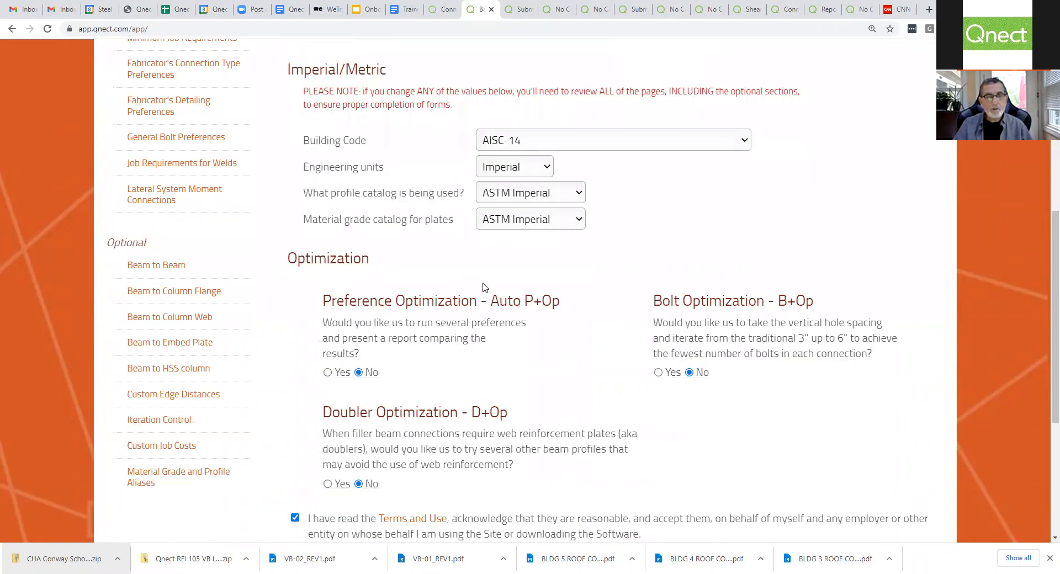
{"action": "scroll", "coordinate": [485, 287], "scroll_direction": "up", "scroll_amount": 5}
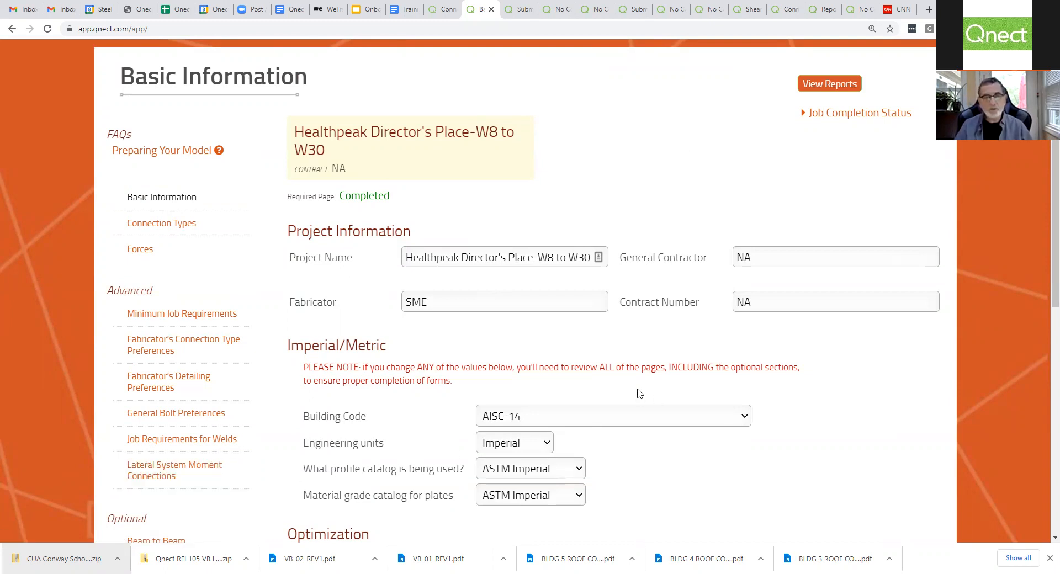
{"action": "scroll", "coordinate": [641, 395], "scroll_direction": "down", "scroll_amount": 4}
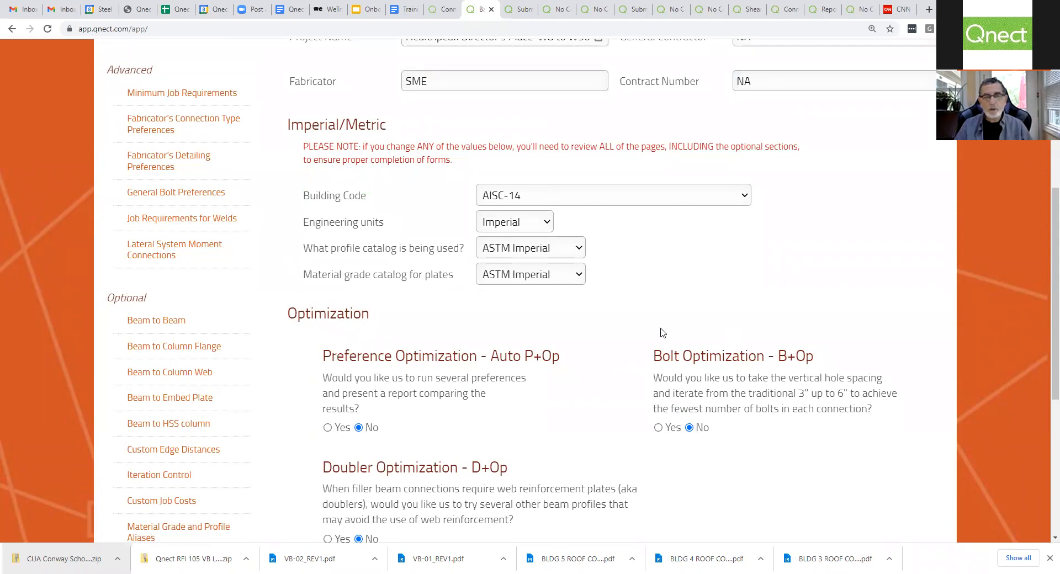
{"action": "scroll", "coordinate": [595, 422], "scroll_direction": "down", "scroll_amount": 2}
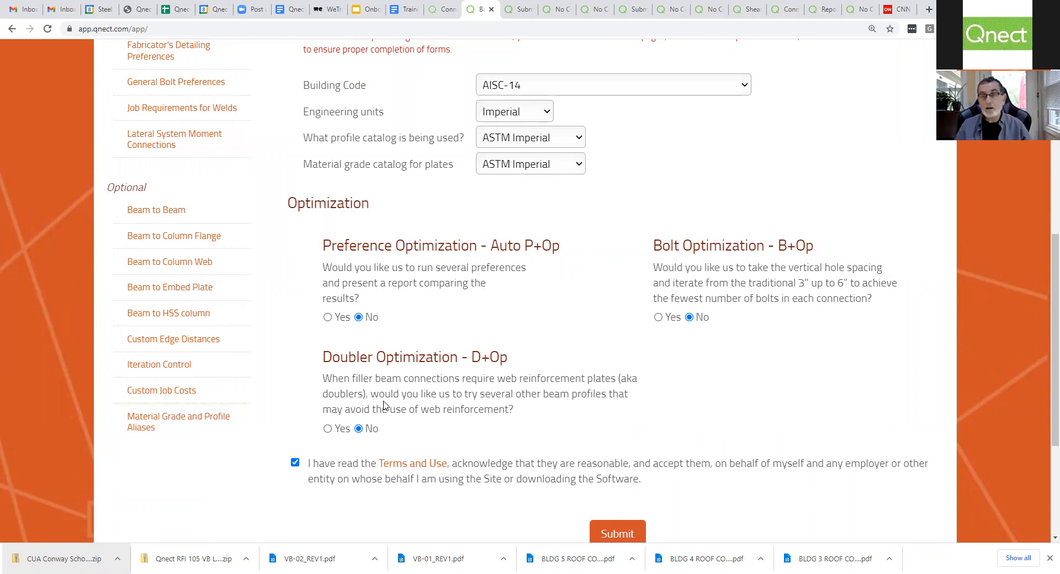
{"action": "scroll", "coordinate": [453, 374], "scroll_direction": "up", "scroll_amount": 6}
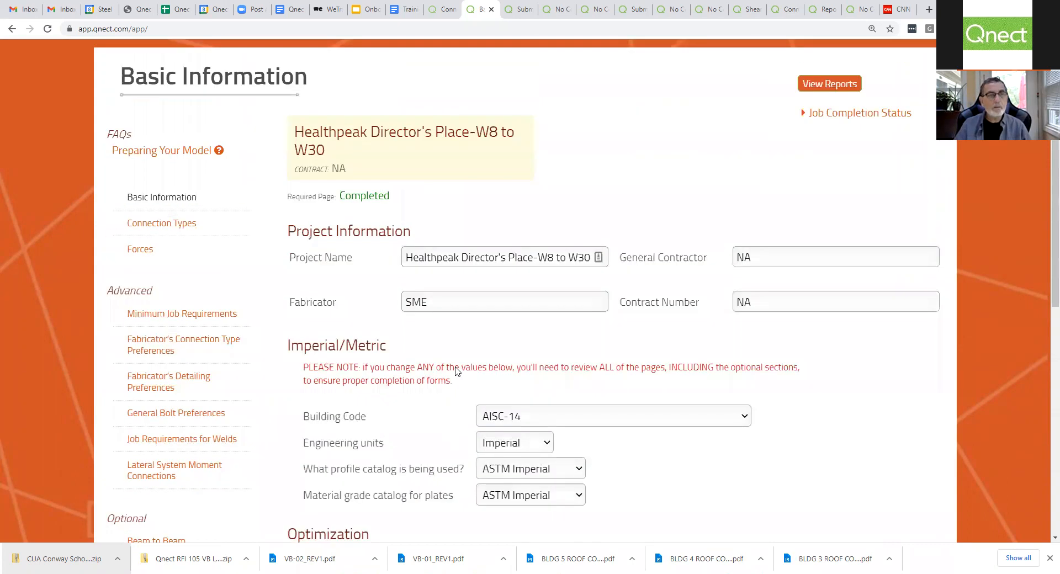
- Open Connection Types and inspect the preference table, including the first-preference choices for Beam to Beam
{"action": "left_click", "coordinate": [189, 228]}
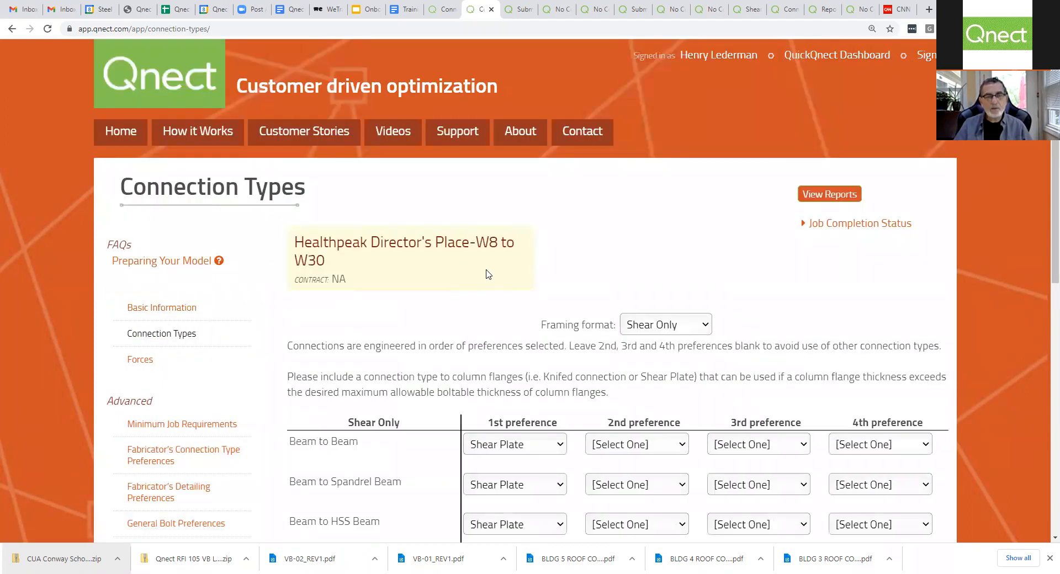
{"action": "scroll", "coordinate": [365, 176], "scroll_direction": "down", "scroll_amount": 5}
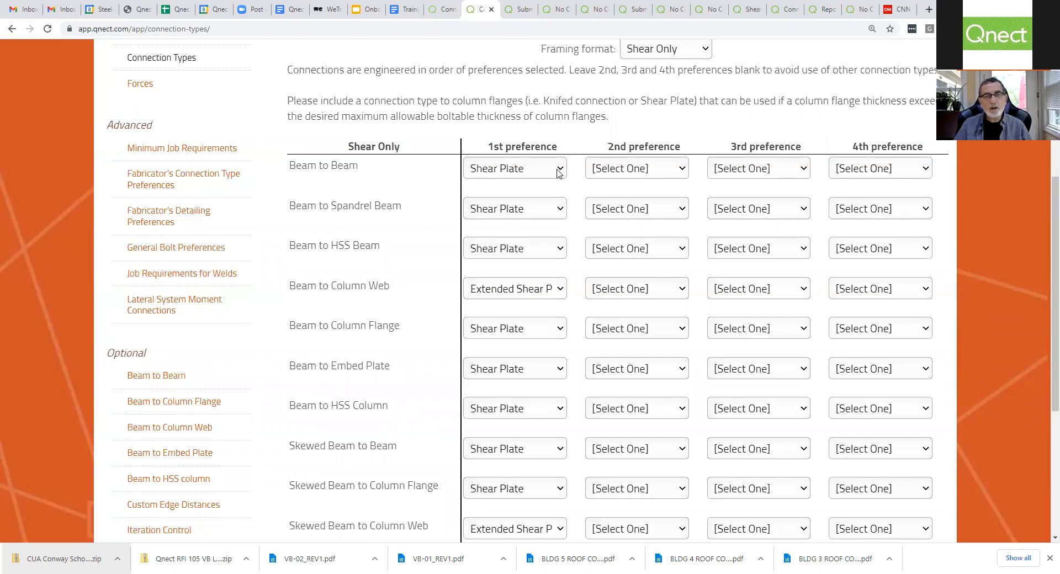
{"action": "left_click", "coordinate": [559, 173]}
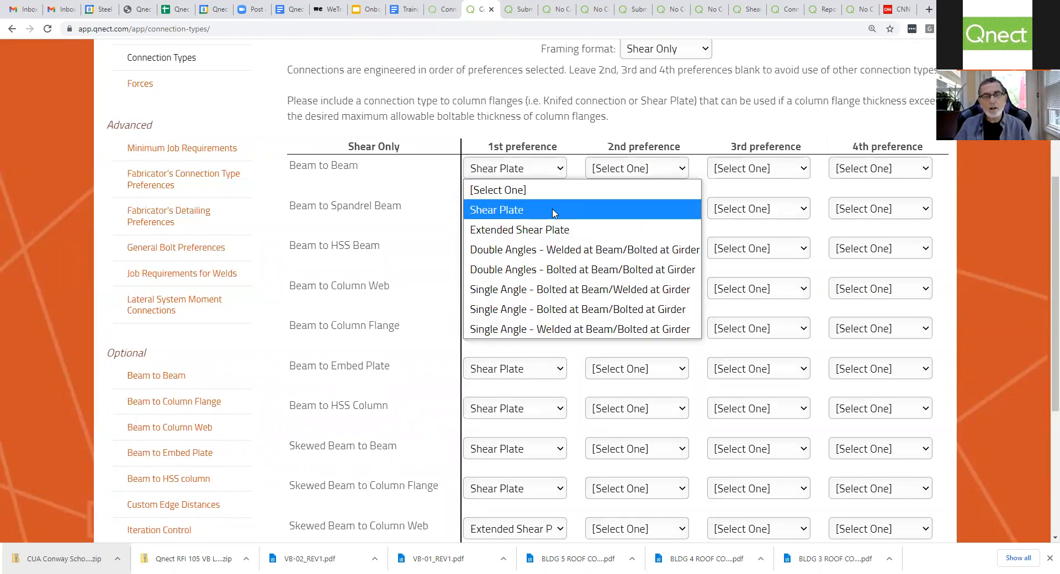
{"action": "left_click", "coordinate": [535, 138]}
{"action": "scroll", "coordinate": [340, 232], "scroll_direction": "up", "scroll_amount": 3}
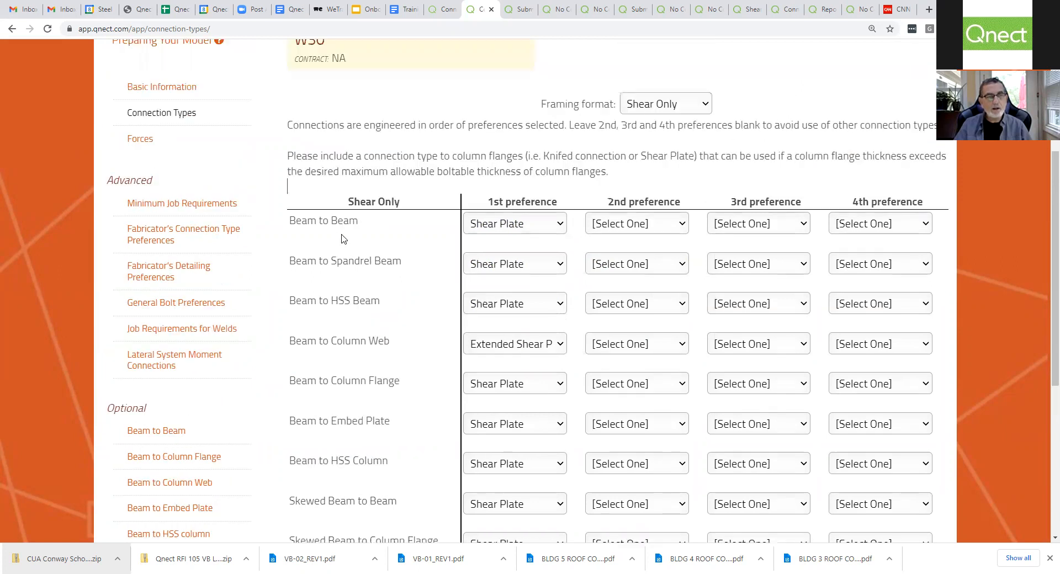
- Open Forces and inspect the options for members without model forces and the minimum-rows table by beam size
{"action": "left_click", "coordinate": [166, 249]}
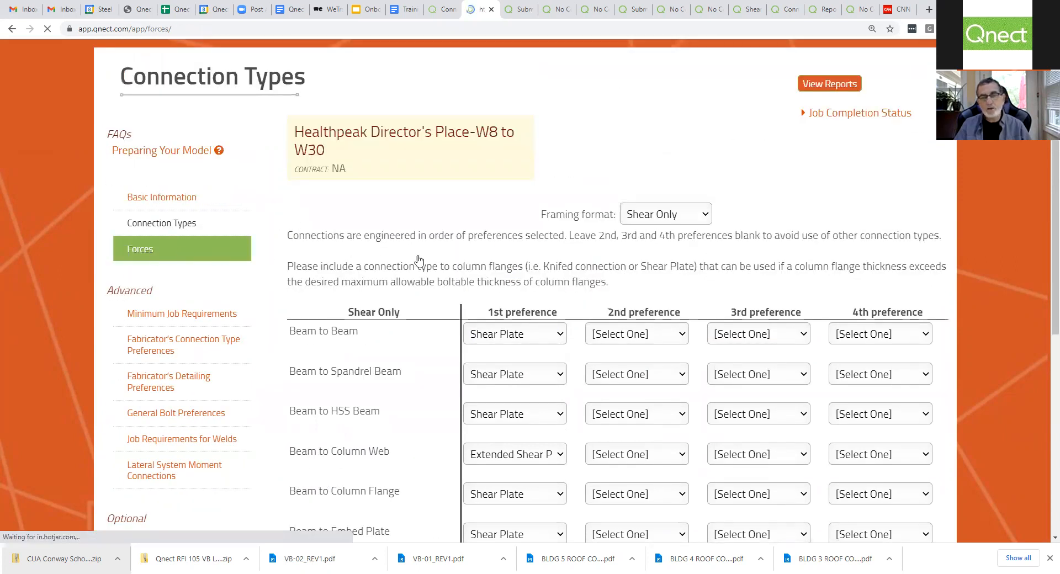
{"action": "scroll", "coordinate": [700, 328], "scroll_direction": "down", "scroll_amount": 3}
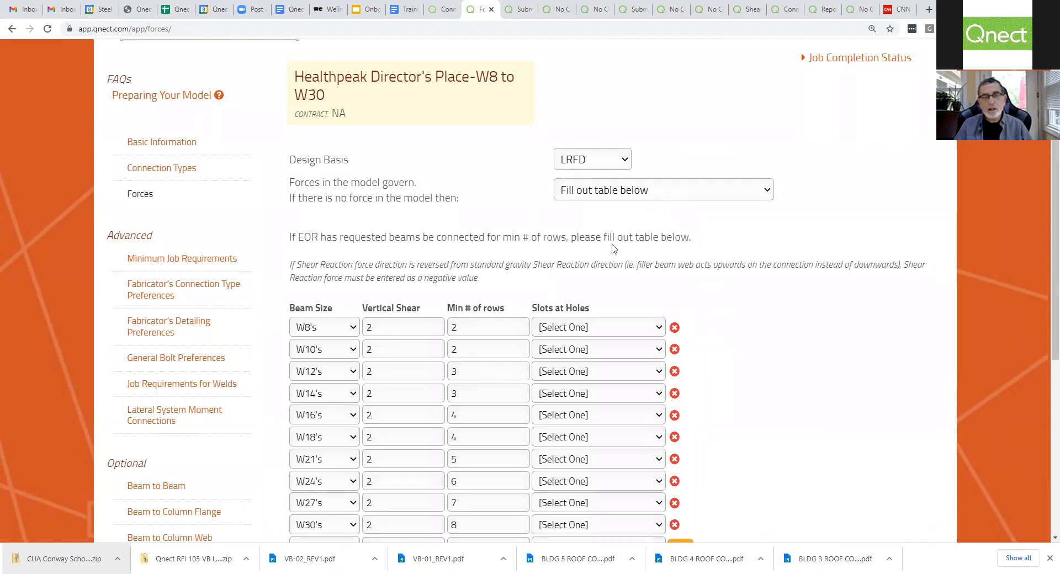
{"action": "left_click", "coordinate": [644, 194]}
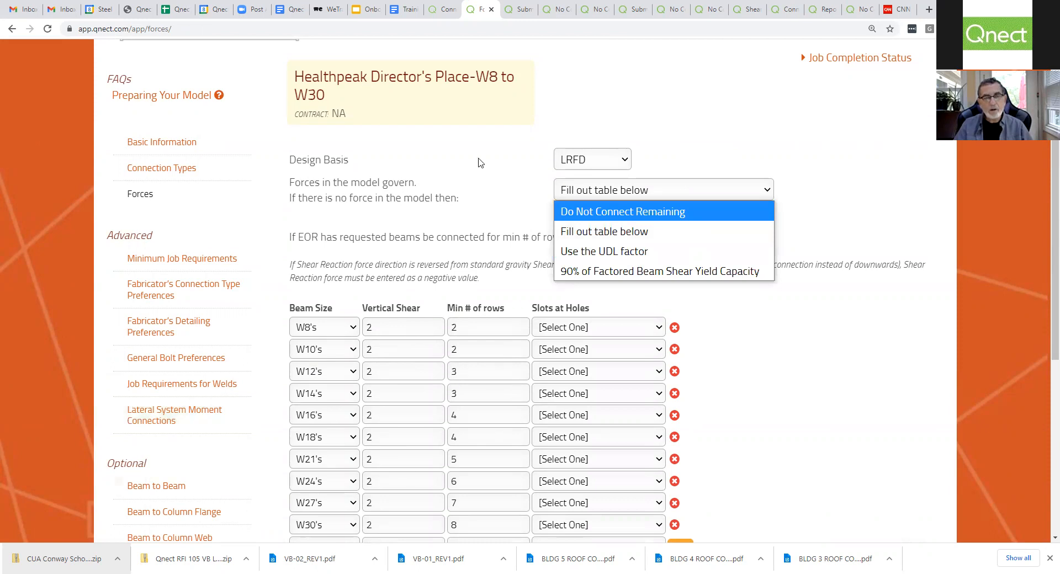
{"action": "scroll", "coordinate": [168, 236], "scroll_direction": "down", "scroll_amount": 1}
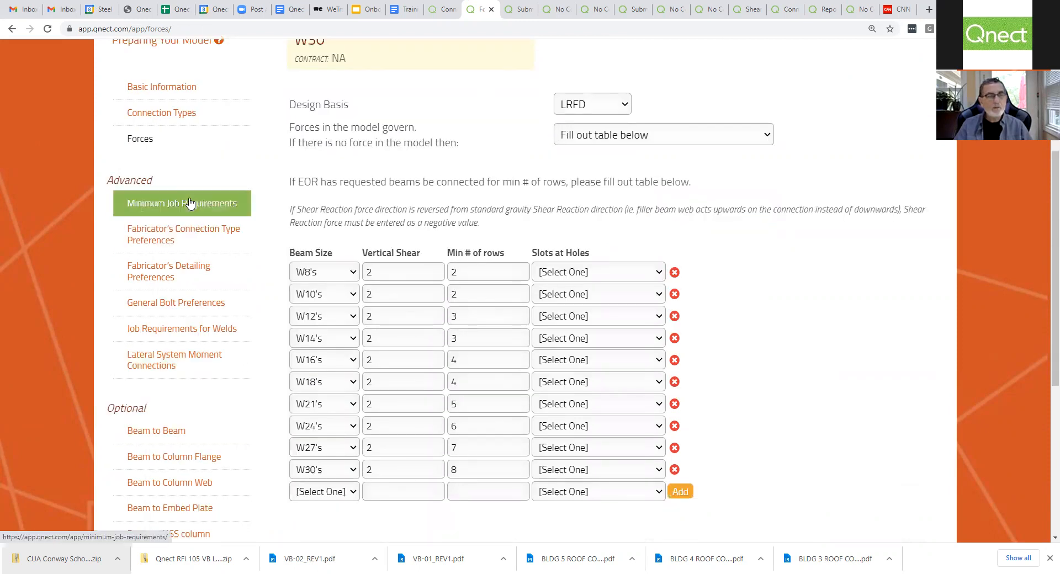
- Open Fabricator's Detailing Preferences and review the cope clearances, minimum beam setbacks and horizontal distances to the first hole
{"action": "left_click", "coordinate": [185, 269]}
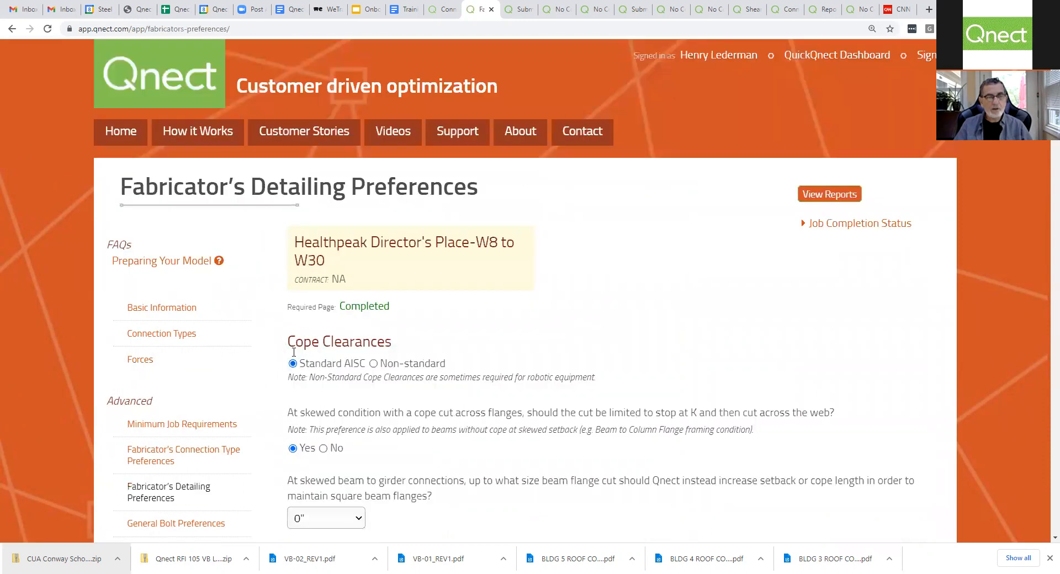
{"action": "scroll", "coordinate": [374, 330], "scroll_direction": "down", "scroll_amount": 8}
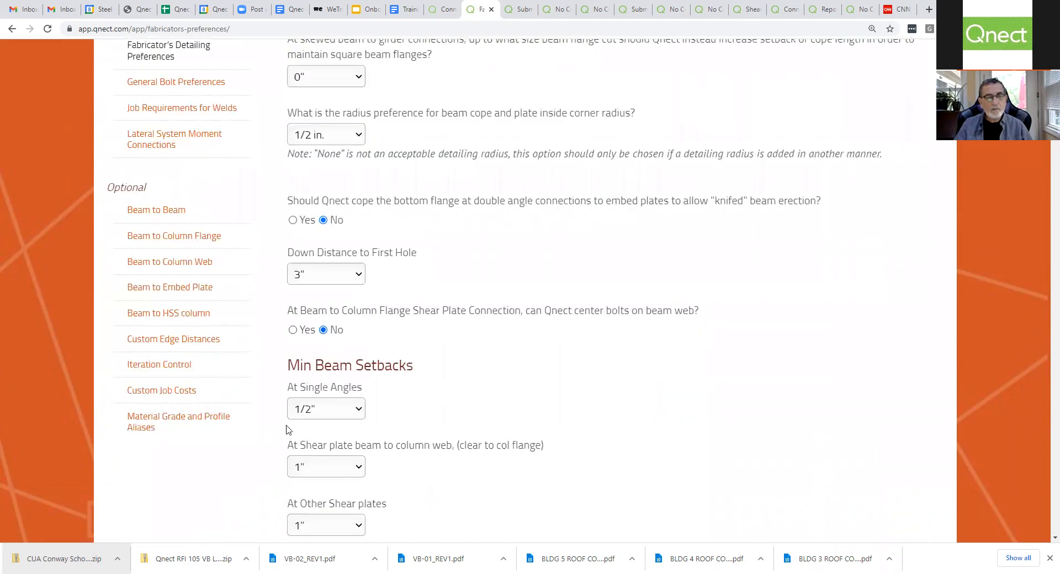
{"action": "scroll", "coordinate": [443, 397], "scroll_direction": "down", "scroll_amount": 12}
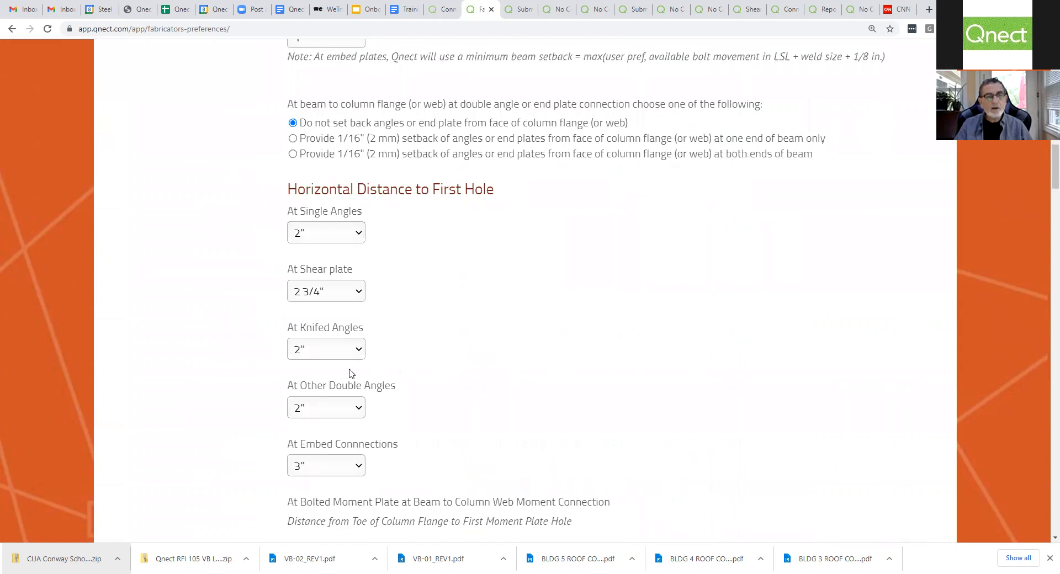
{"action": "scroll", "coordinate": [389, 319], "scroll_direction": "up", "scroll_amount": 19}
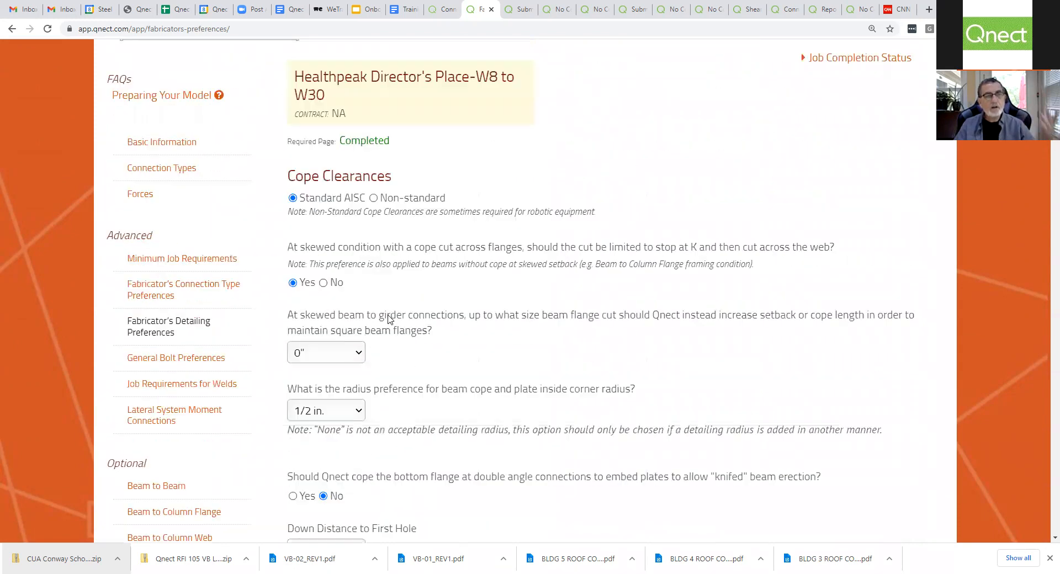
- Open General Bolt Preferences and review the field bolt type and the Bolt Type 1 and 2 settings
{"action": "left_click", "coordinate": [221, 305]}
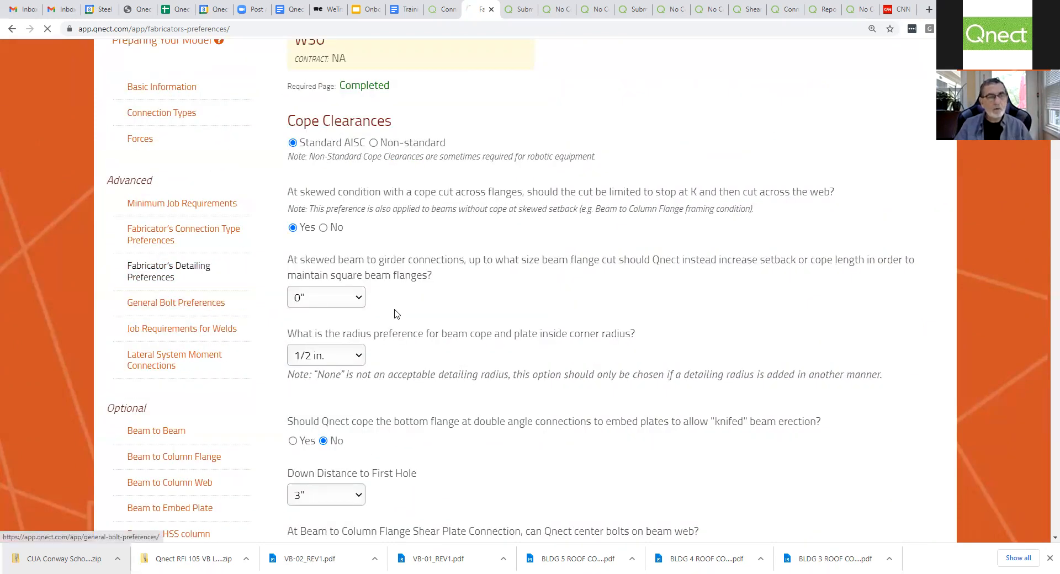
{"action": "scroll", "coordinate": [530, 334], "scroll_direction": "down", "scroll_amount": 18}
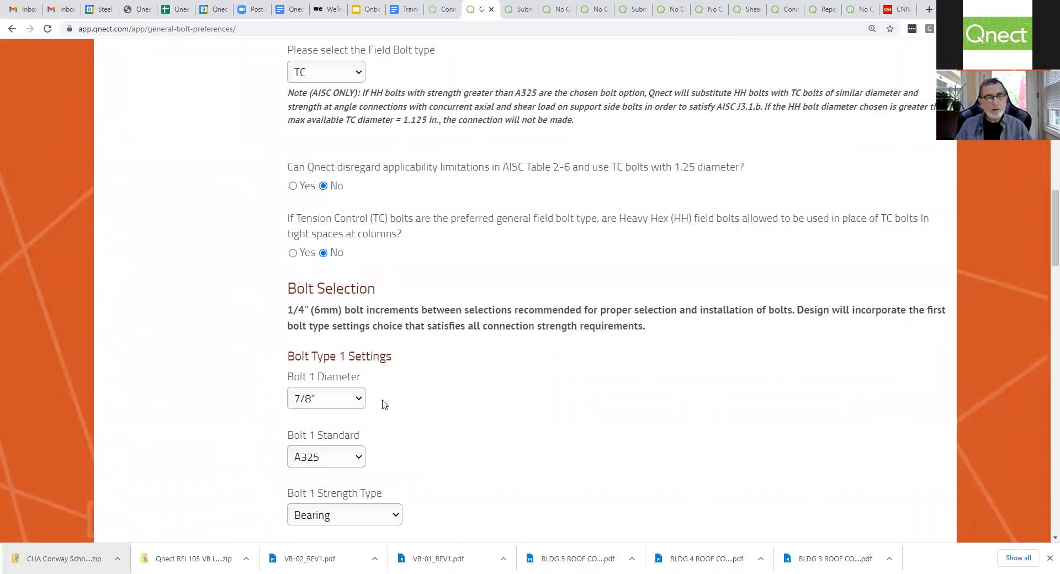
{"action": "scroll", "coordinate": [405, 345], "scroll_direction": "down", "scroll_amount": 2}
{"action": "scroll", "coordinate": [389, 382], "scroll_direction": "down", "scroll_amount": 2}
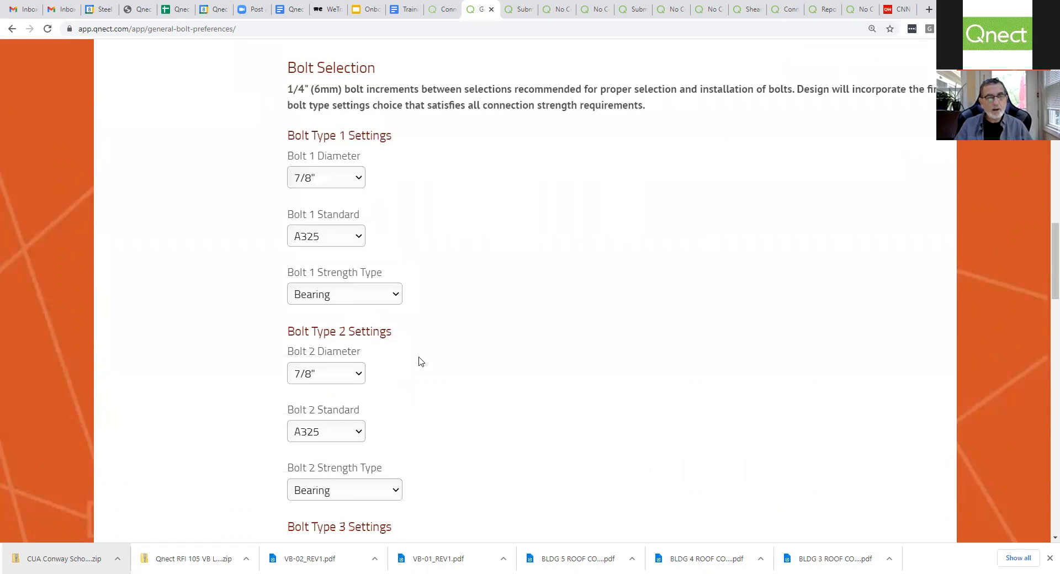
{"action": "scroll", "coordinate": [525, 342], "scroll_direction": "up", "scroll_amount": 16}
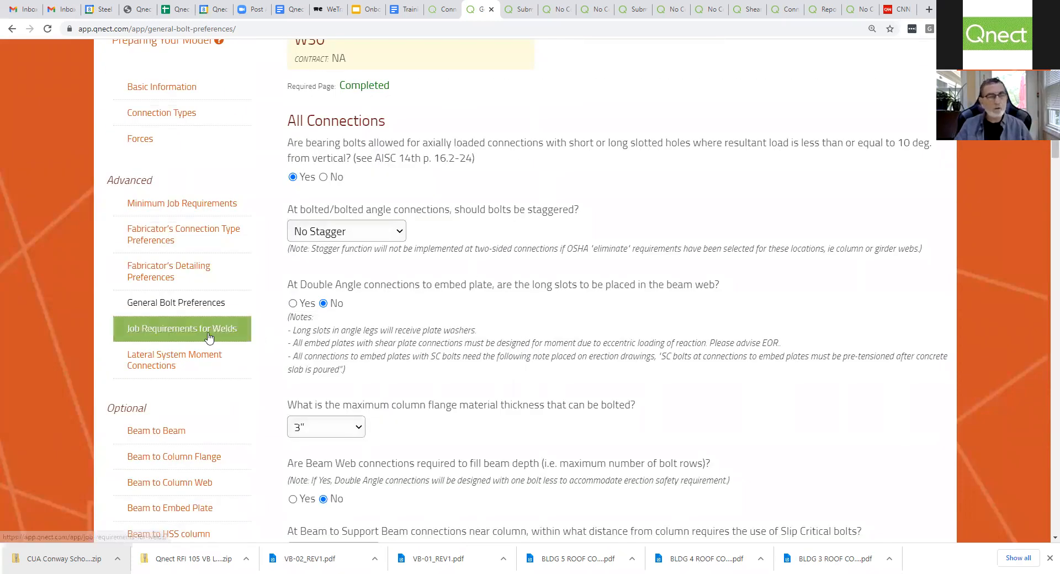
- Open Job Requirements for Welds and review the fillet weld sizes and the shear plate CJP and PJP weld settings
{"action": "left_click", "coordinate": [208, 337]}
{"action": "scroll", "coordinate": [589, 325], "scroll_direction": "down", "scroll_amount": 12}
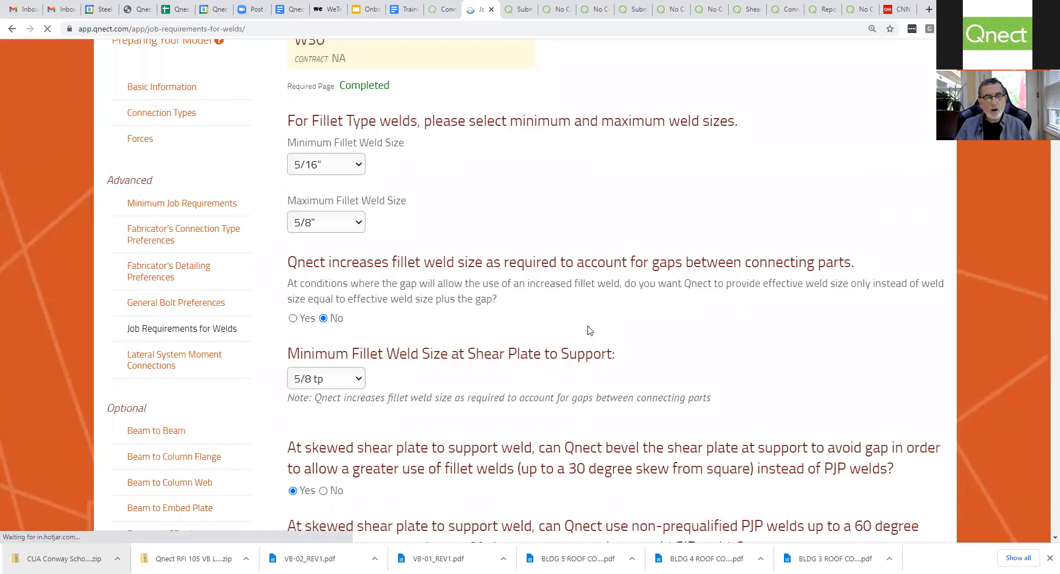
{"action": "scroll", "coordinate": [588, 326], "scroll_direction": "down", "scroll_amount": 3}
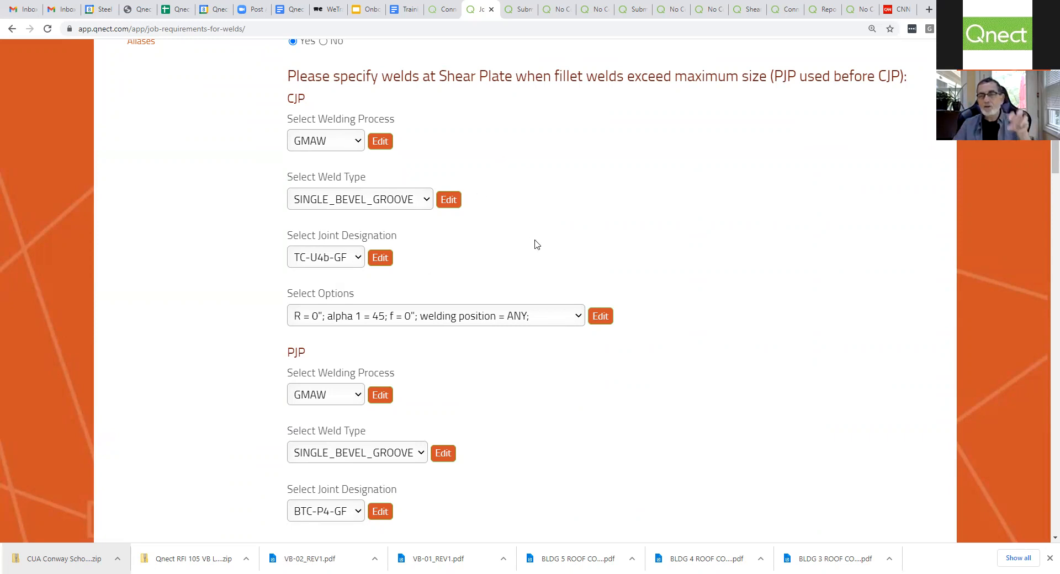
{"action": "scroll", "coordinate": [535, 244], "scroll_direction": "up", "scroll_amount": 4}
{"action": "scroll", "coordinate": [539, 245], "scroll_direction": "up", "scroll_amount": 5}
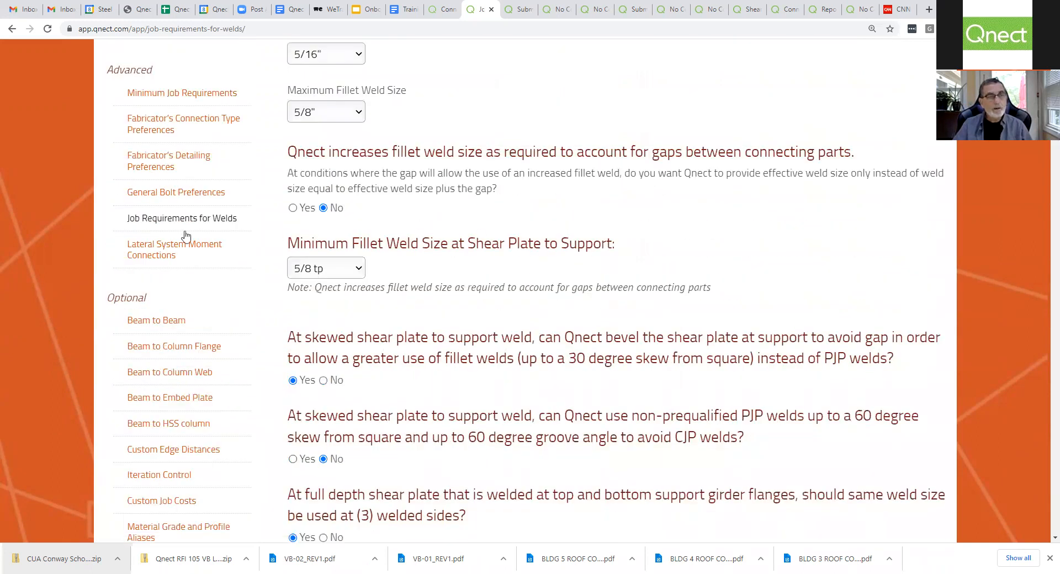
- Open Lateral System Moment Connections and review the moment load, plate thickness, stiffener, doubler and shear connection preferences
{"action": "left_click", "coordinate": [165, 253]}
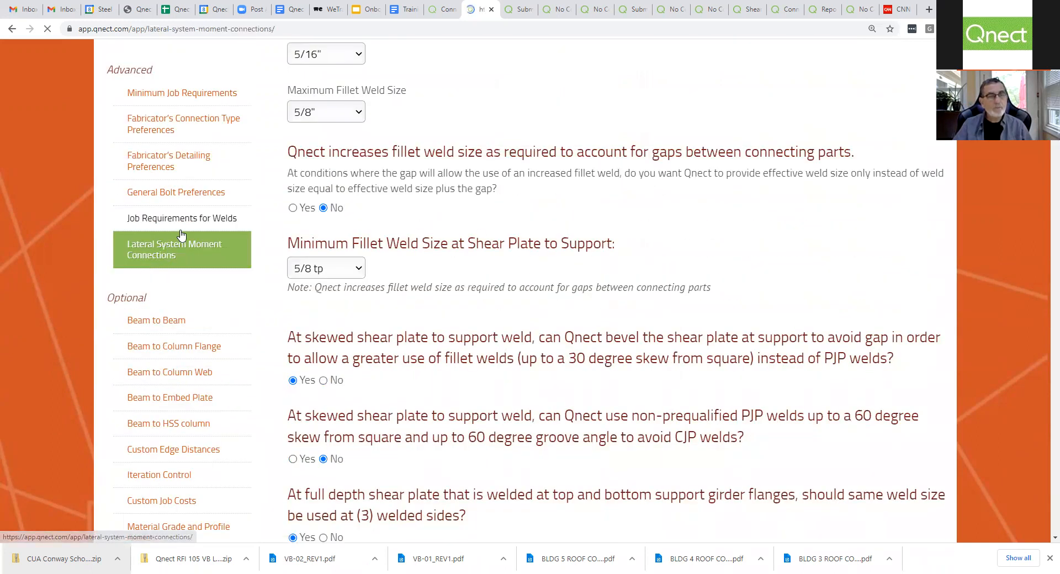
{"action": "scroll", "coordinate": [508, 315], "scroll_direction": "down", "scroll_amount": 20}
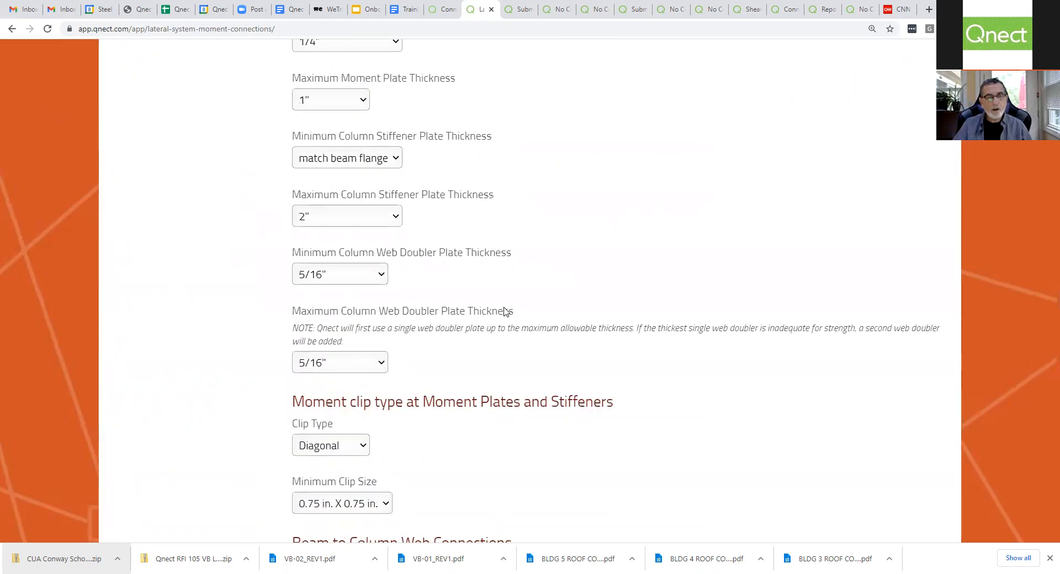
{"action": "scroll", "coordinate": [425, 221], "scroll_direction": "down", "scroll_amount": 8}
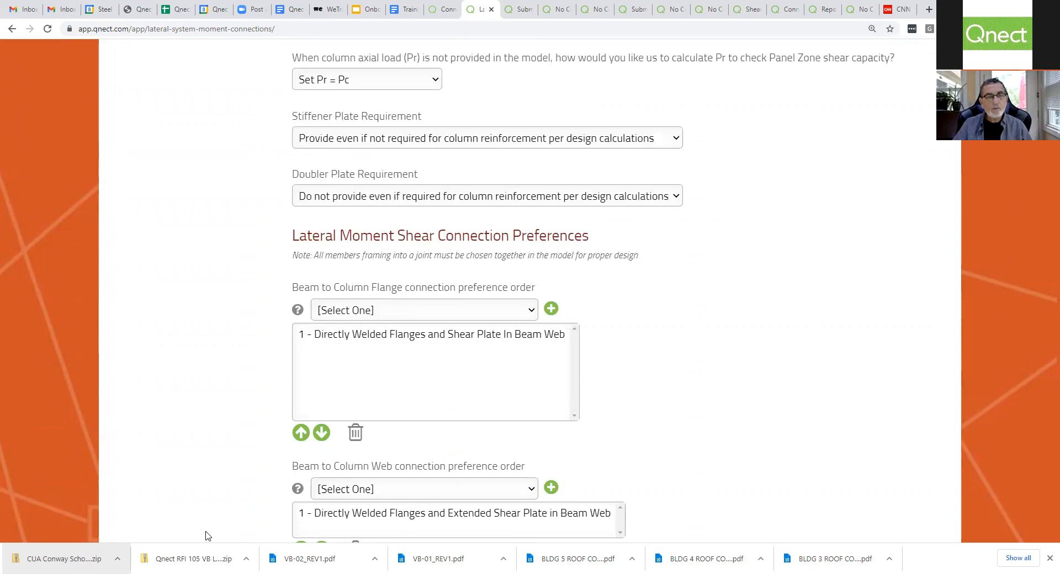
{"action": "scroll", "coordinate": [366, 377], "scroll_direction": "down", "scroll_amount": 1}
{"action": "scroll", "coordinate": [406, 402], "scroll_direction": "up", "scroll_amount": 20}
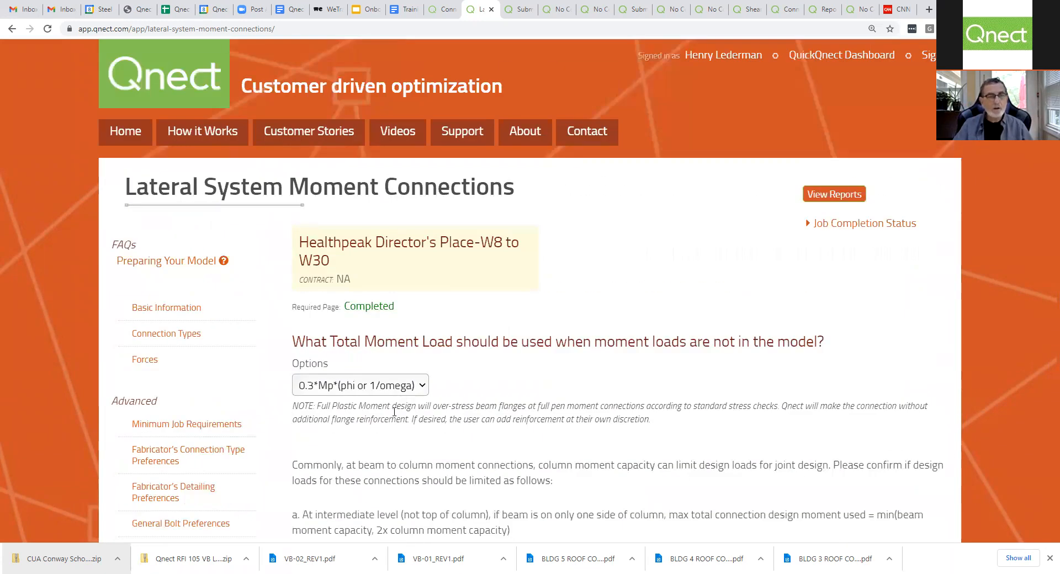
{"action": "scroll", "coordinate": [397, 408], "scroll_direction": "down", "scroll_amount": 3}
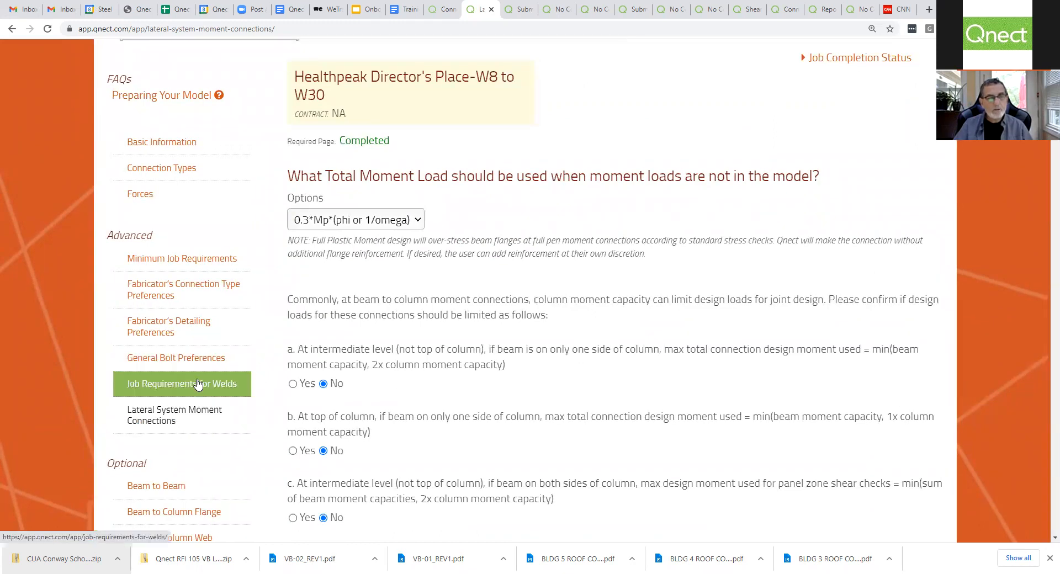
- Return to Job Requirements for Welds and examine the moment connection weld settings and the weld access hole dimensions
{"action": "left_click", "coordinate": [198, 384]}
{"action": "scroll", "coordinate": [599, 353], "scroll_direction": "down", "scroll_amount": 8}
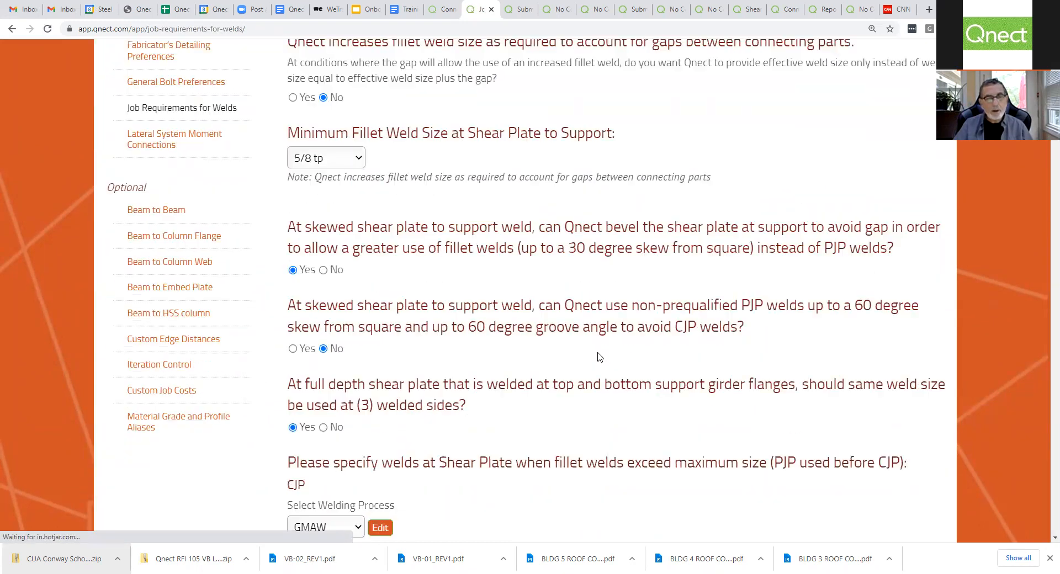
{"action": "scroll", "coordinate": [600, 358], "scroll_direction": "down", "scroll_amount": 20}
{"action": "scroll", "coordinate": [592, 364], "scroll_direction": "down", "scroll_amount": 12}
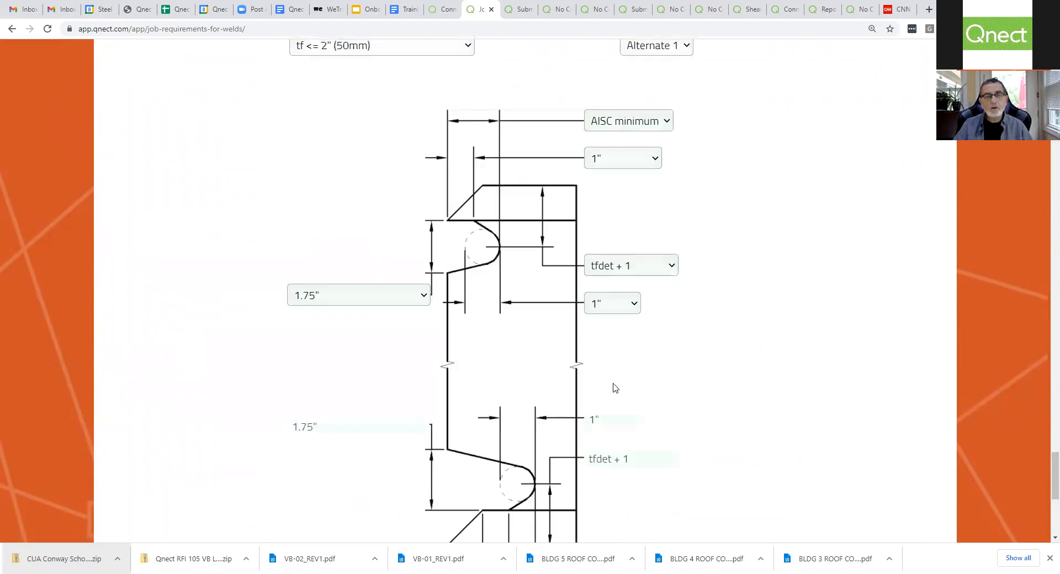
{"action": "scroll", "coordinate": [509, 247], "scroll_direction": "up", "scroll_amount": 20}
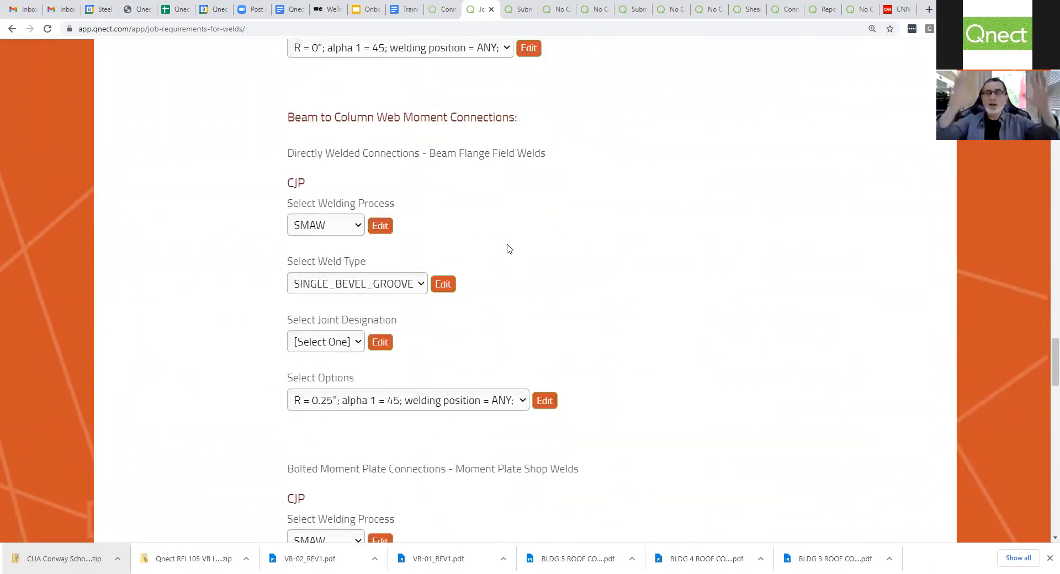
{"action": "scroll", "coordinate": [543, 253], "scroll_direction": "up", "scroll_amount": 3}
{"action": "scroll", "coordinate": [544, 254], "scroll_direction": "up", "scroll_amount": 15}
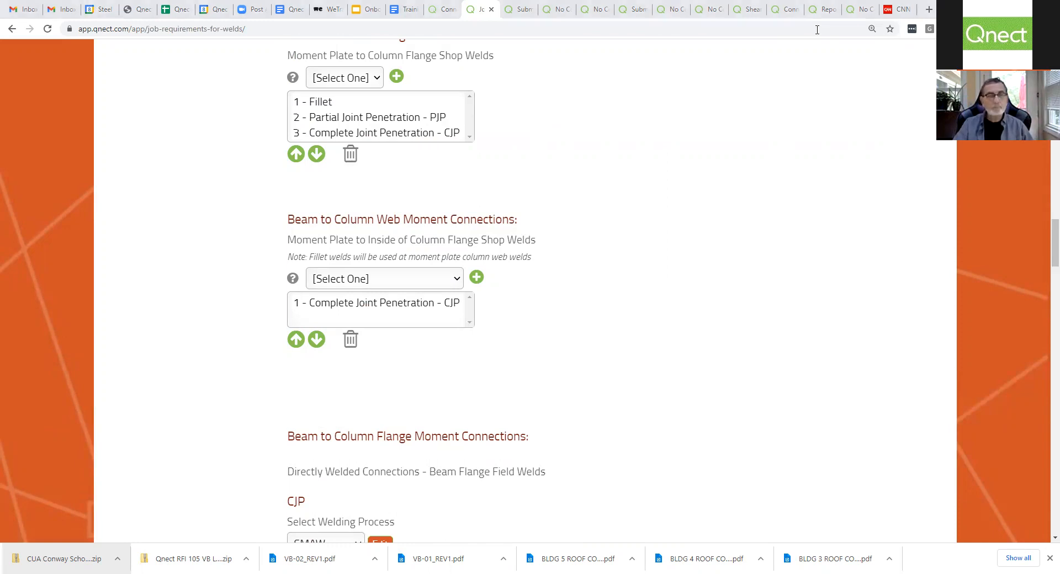
- Switch to Tekla Structures to view the 3D model of the building
{"action": "key", "text": "alt+Tab"}
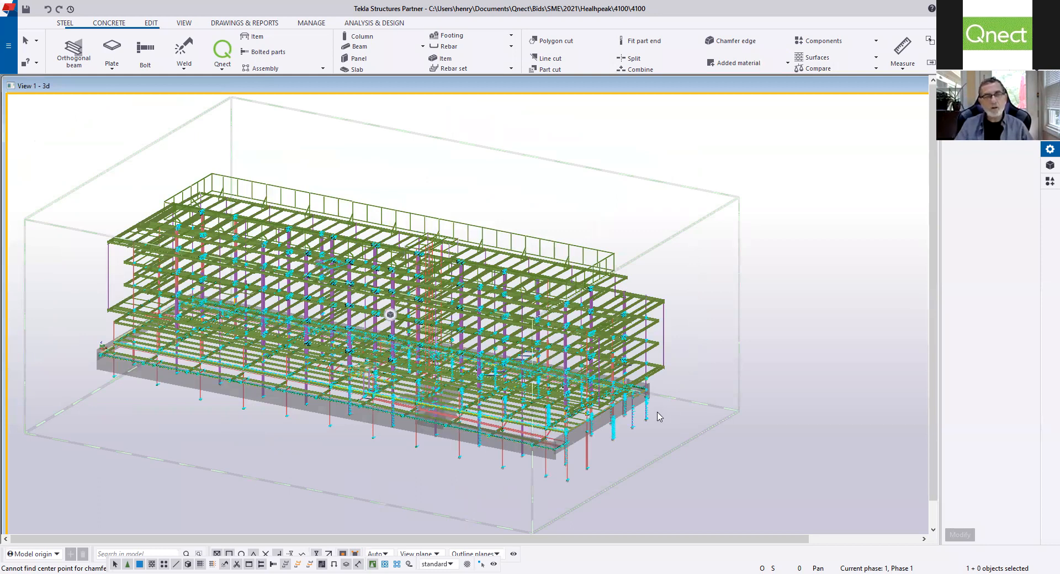
- Look up the Qnect export command and select all objects of the building model with one selection window, then clear the selection
{"action": "left_click", "coordinate": [223, 72]}
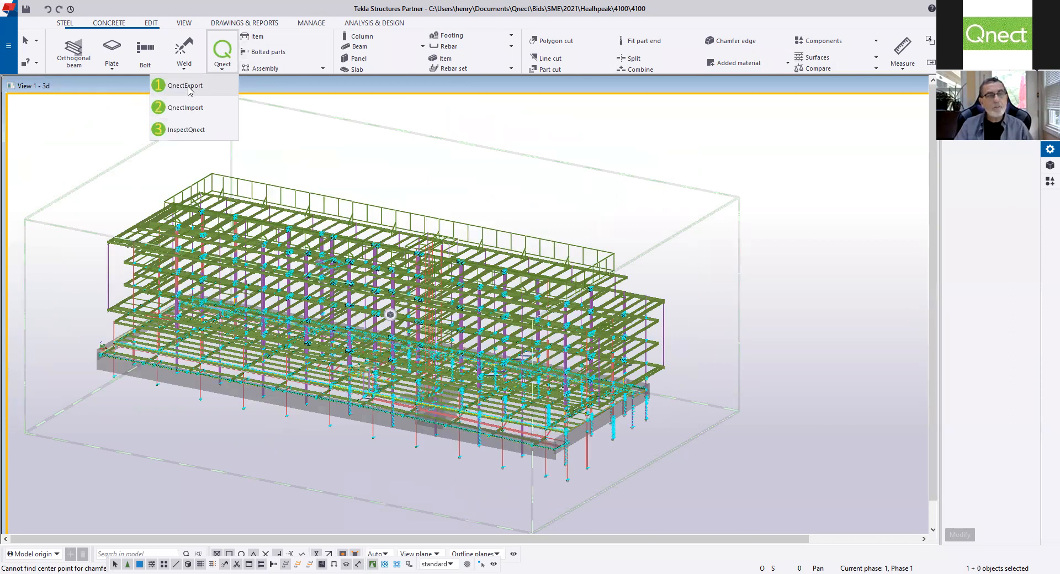
{"action": "left_click", "coordinate": [475, 124]}
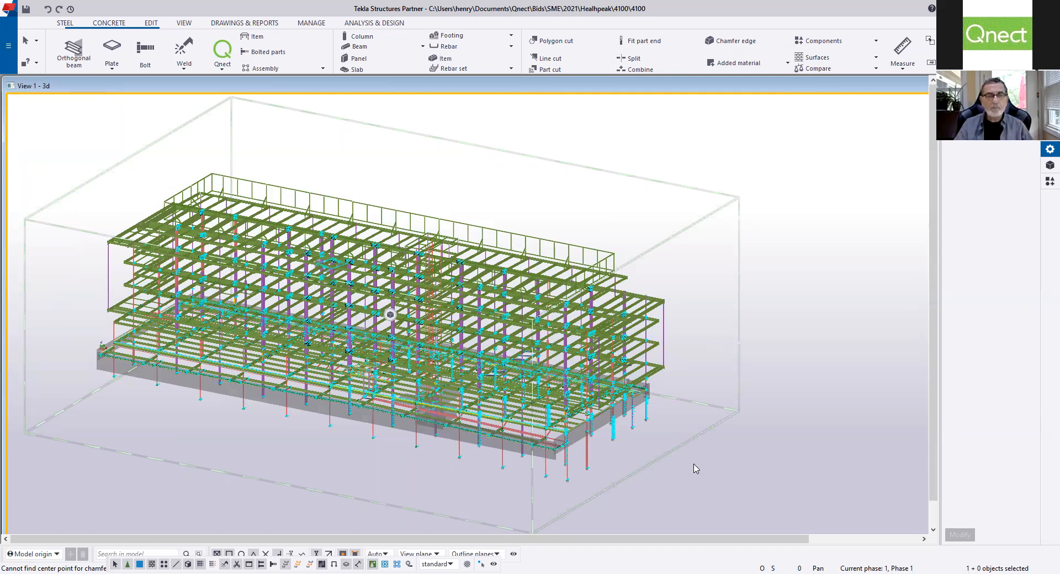
{"action": "left_click_drag", "start_coordinate": [689, 490], "coordinate": [84, 154]}
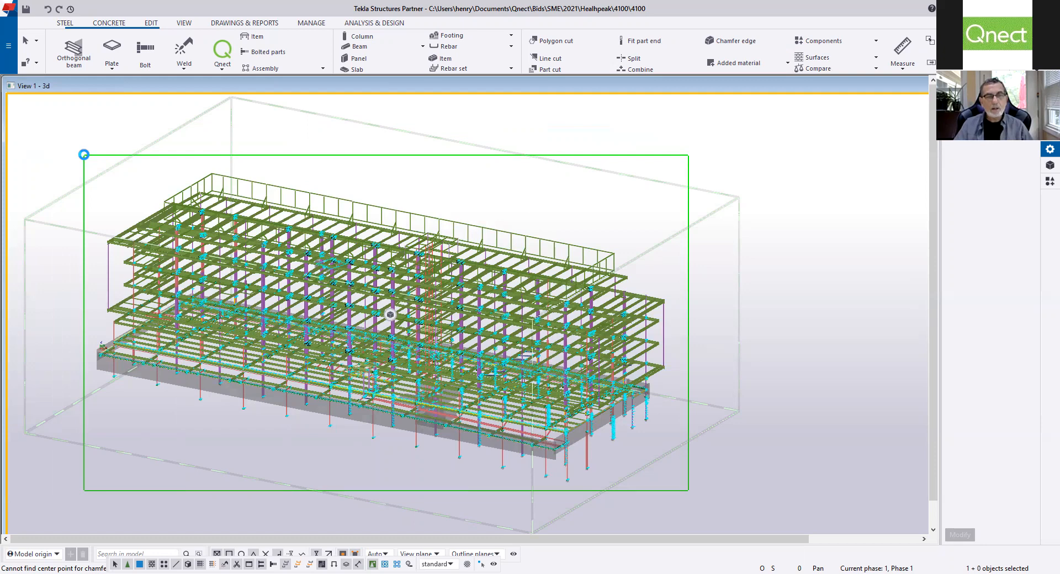
{"action": "left_click_drag", "start_coordinate": [83, 155], "coordinate": [84, 154]}
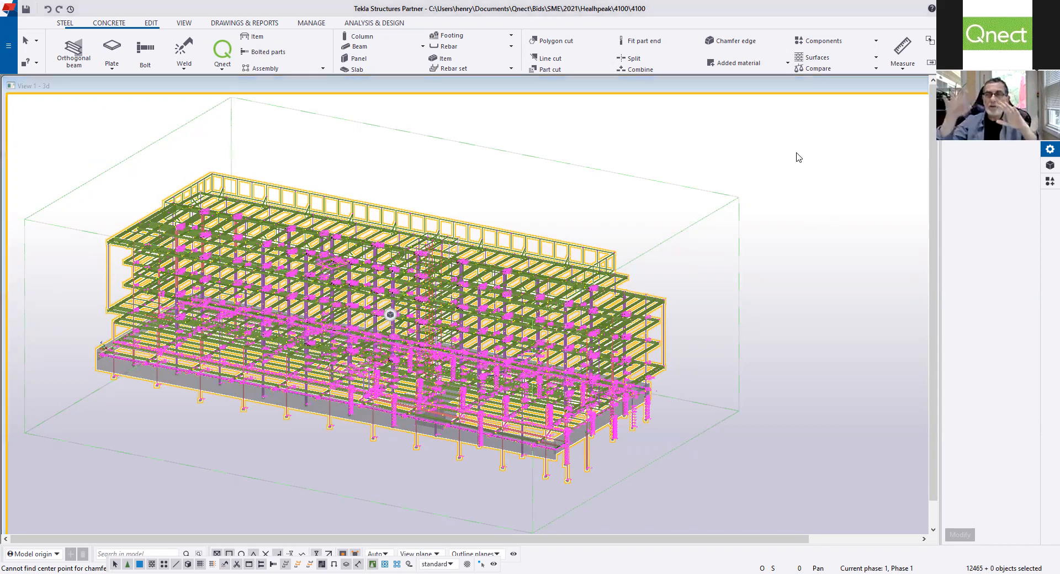
{"action": "left_click", "coordinate": [797, 157]}
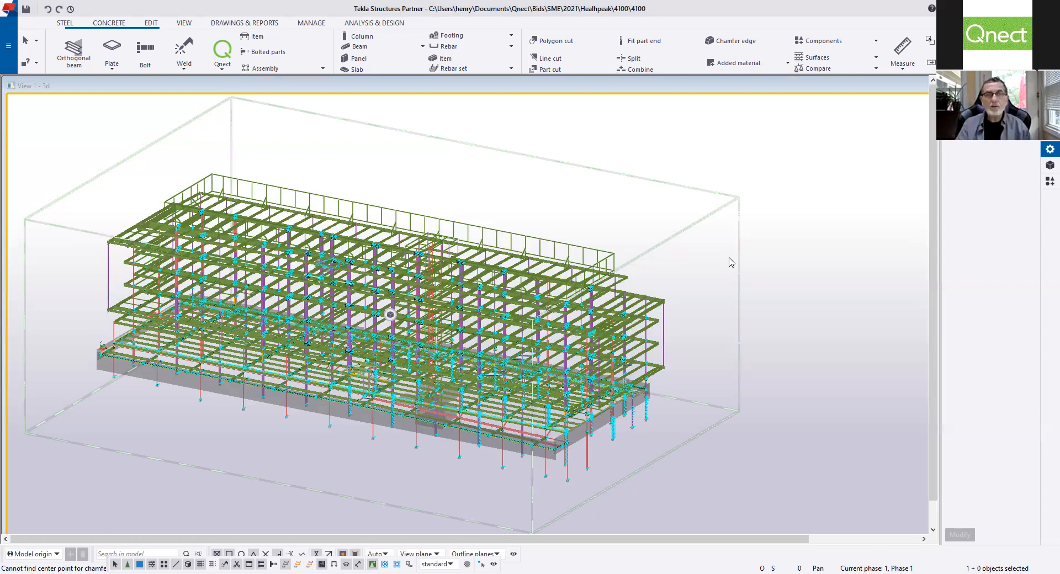
- Look up the Qnect import command and inspect the component properties of the full-depth shear plate at a beam-to-girder joint
{"action": "left_click", "coordinate": [223, 65]}
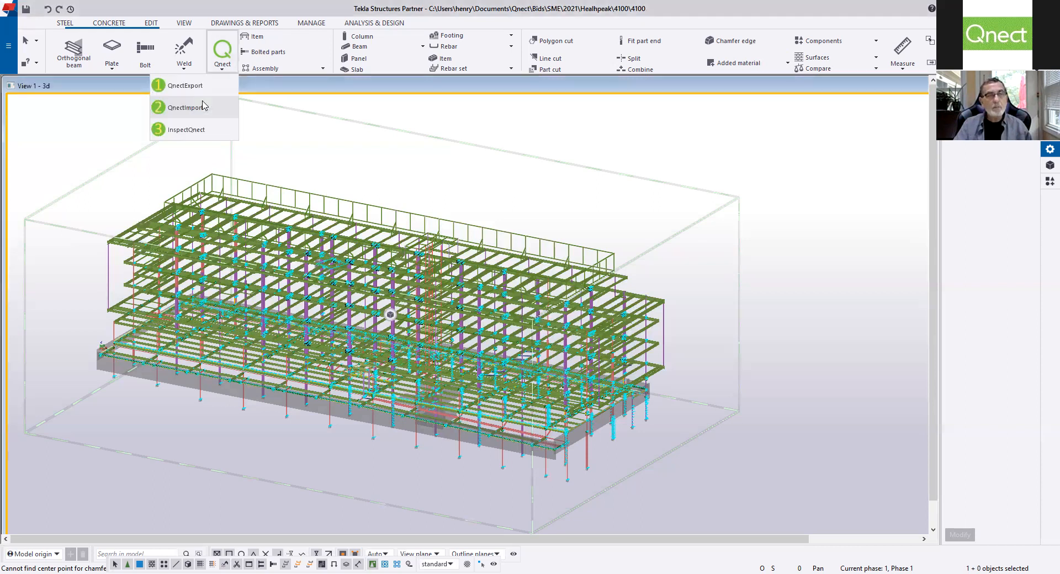
{"action": "left_click", "coordinate": [592, 124]}
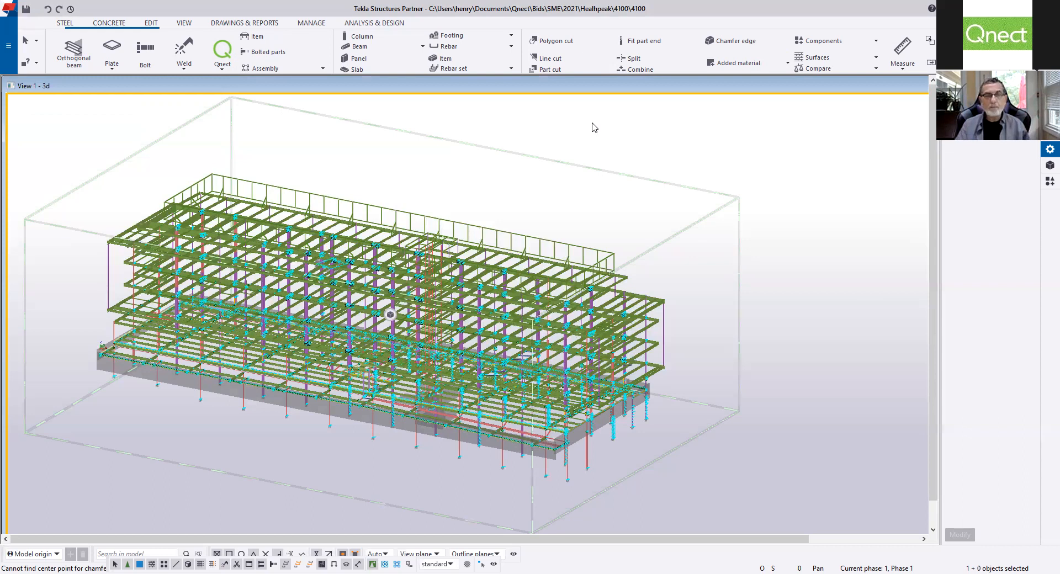
{"action": "scroll", "coordinate": [569, 378], "scroll_direction": "up", "scroll_amount": 5}
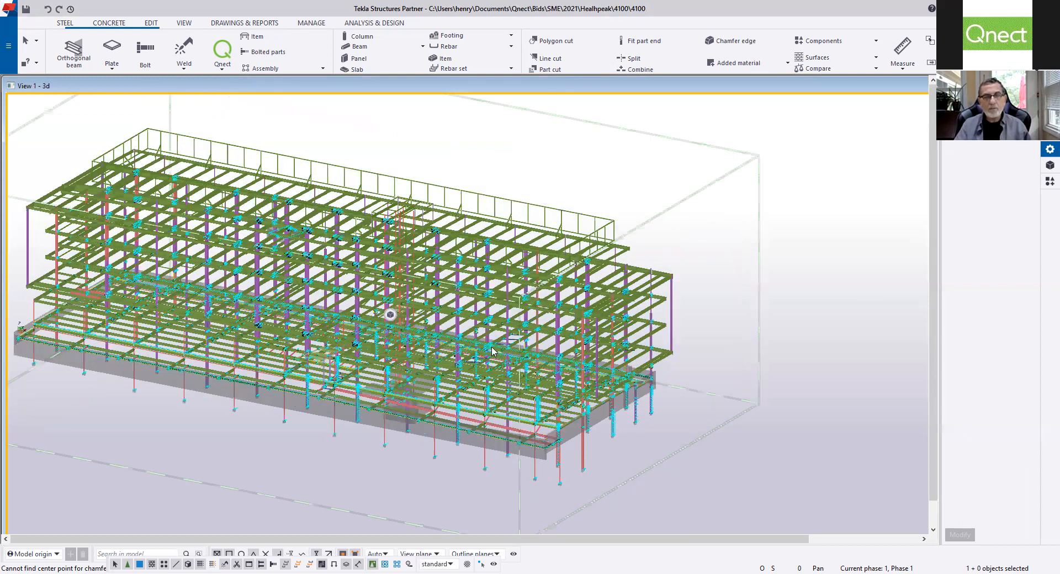
{"action": "scroll", "coordinate": [416, 301], "scroll_direction": "up", "scroll_amount": 3}
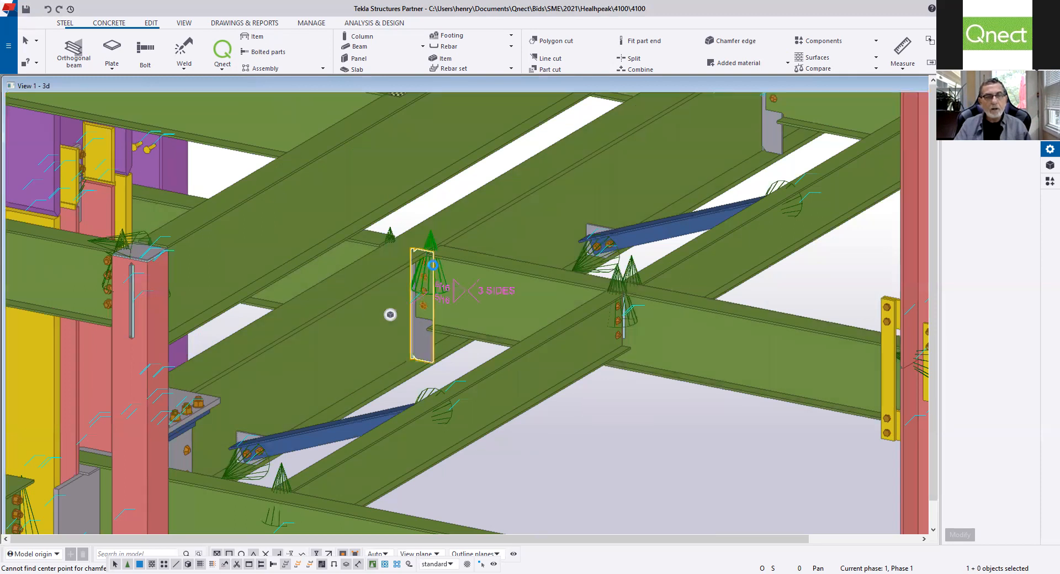
{"action": "double_click", "coordinate": [391, 314]}
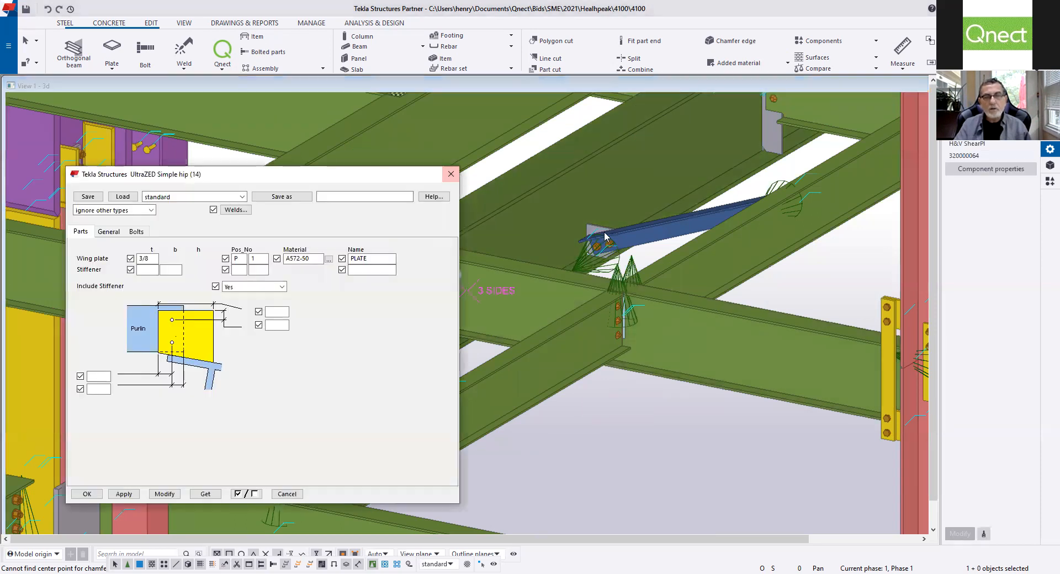
{"action": "left_click", "coordinate": [452, 175]}
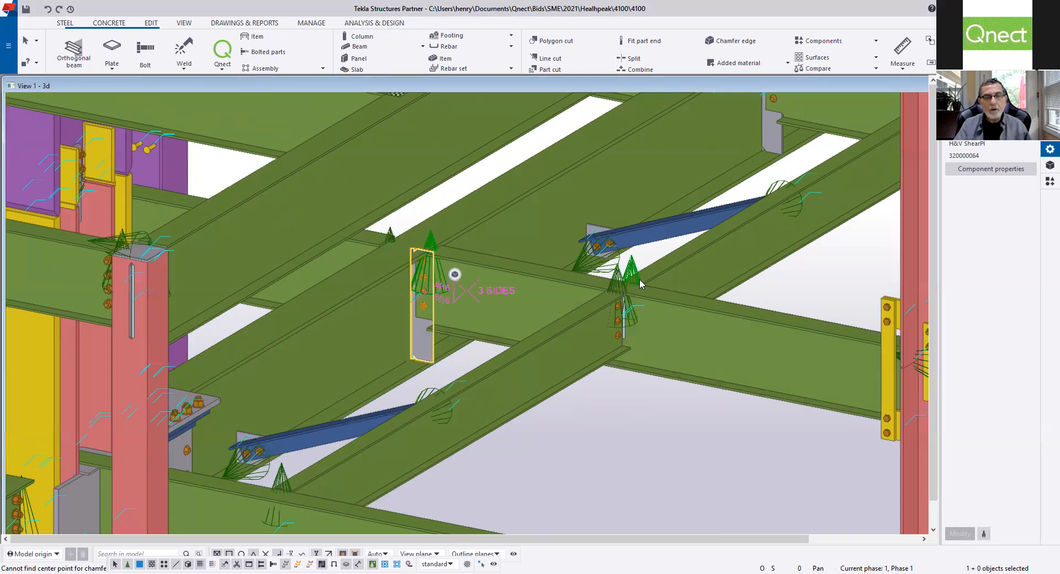
- Open the Qnect report for the three-bolt shear plate connection and review its vertical shear capacity and full design calculations
{"action": "double_click", "coordinate": [617, 284]}
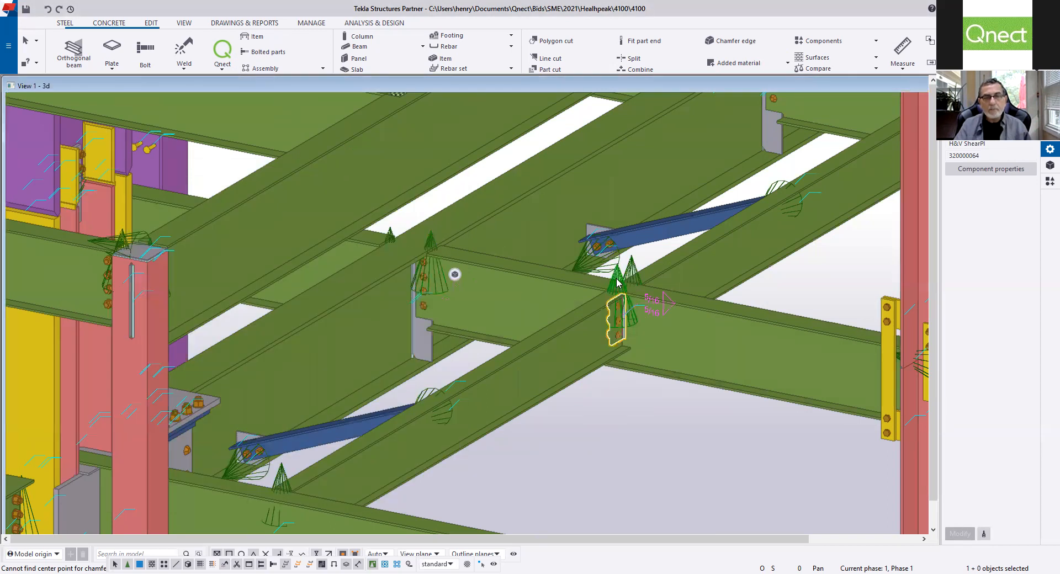
{"action": "left_click", "coordinate": [275, 9]}
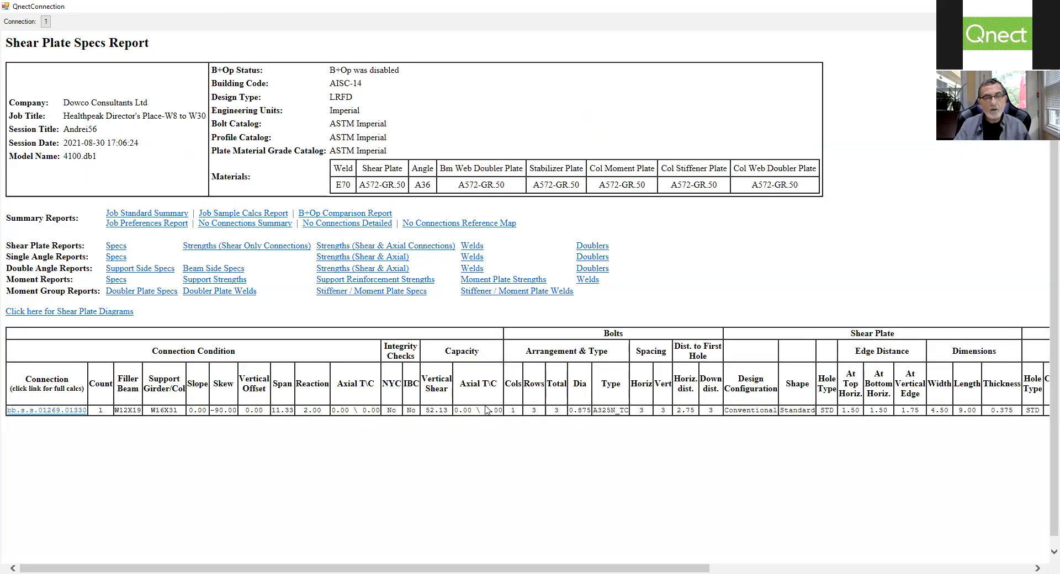
{"action": "left_click_drag", "start_coordinate": [426, 411], "coordinate": [440, 410]}
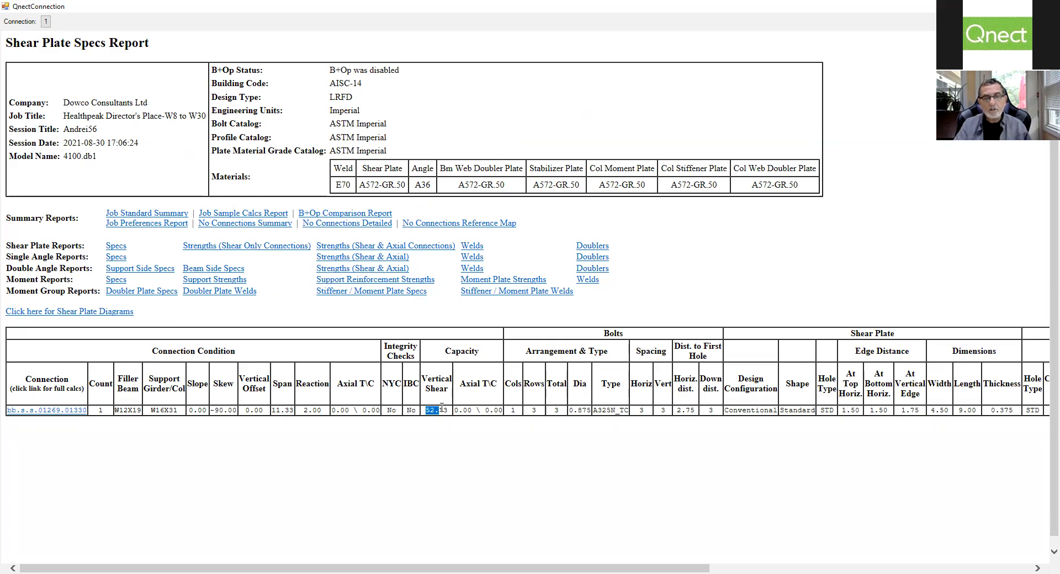
{"action": "left_click", "coordinate": [55, 411]}
{"action": "scroll", "coordinate": [146, 369], "scroll_direction": "down", "scroll_amount": 15}
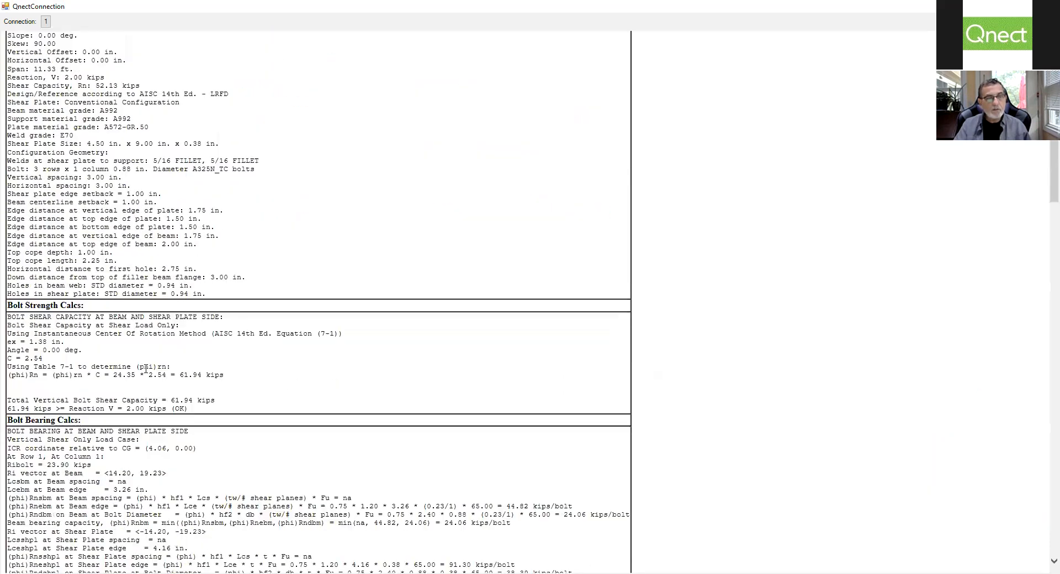
{"action": "scroll", "coordinate": [145, 369], "scroll_direction": "down", "scroll_amount": 20}
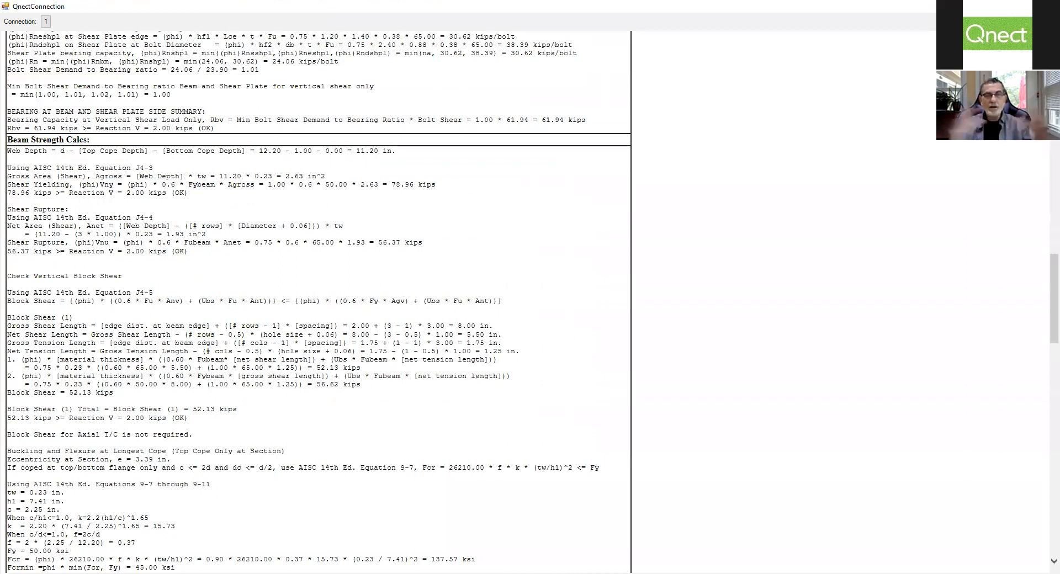
{"action": "key", "text": "alt+F4"}
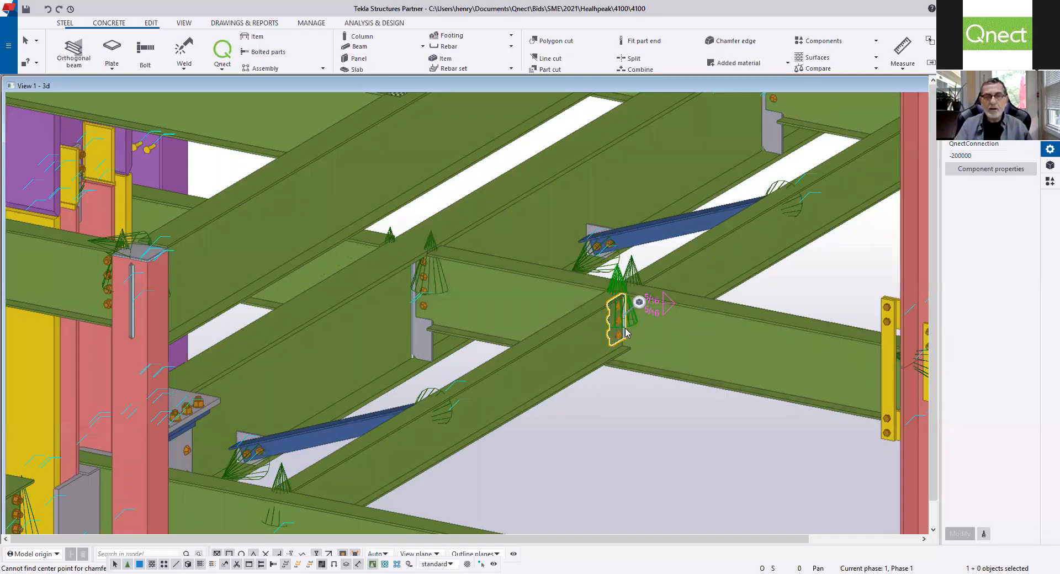
- Select the W16X31 fill beam at the three-bolt shear plate to inspect the joint, and return to the whole building
{"action": "scroll", "coordinate": [635, 334], "scroll_direction": "up", "scroll_amount": 3}
{"action": "left_click", "coordinate": [674, 310]}
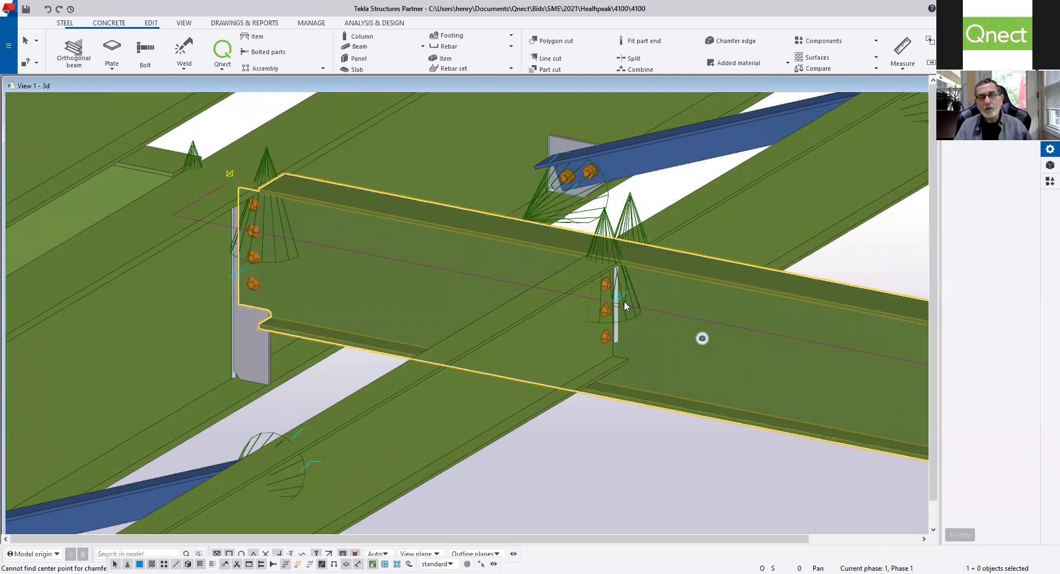
{"action": "mouse_move", "coordinate": [652, 418]}
{"action": "middle_mouse_down", "text": "ctrl"}
{"action": "mouse_move", "coordinate": [642, 437]}
{"action": "mouse_move", "coordinate": [633, 418]}
{"action": "middle_mouse_up", "text": "ctrl"}
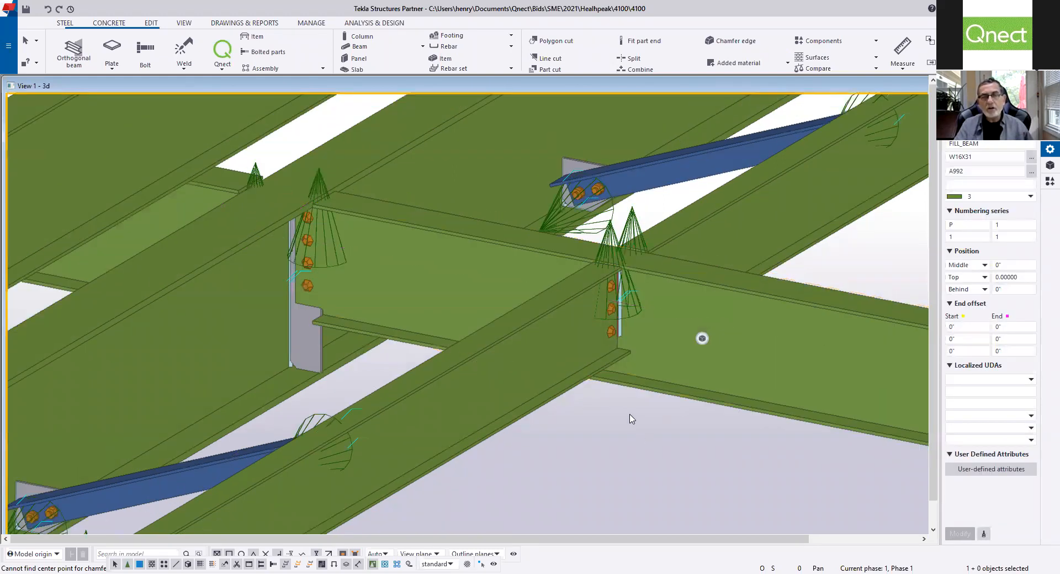
{"action": "scroll", "coordinate": [631, 418], "scroll_direction": "down", "scroll_amount": 6}
{"action": "scroll", "coordinate": [631, 418], "scroll_direction": "down", "scroll_amount": 10}
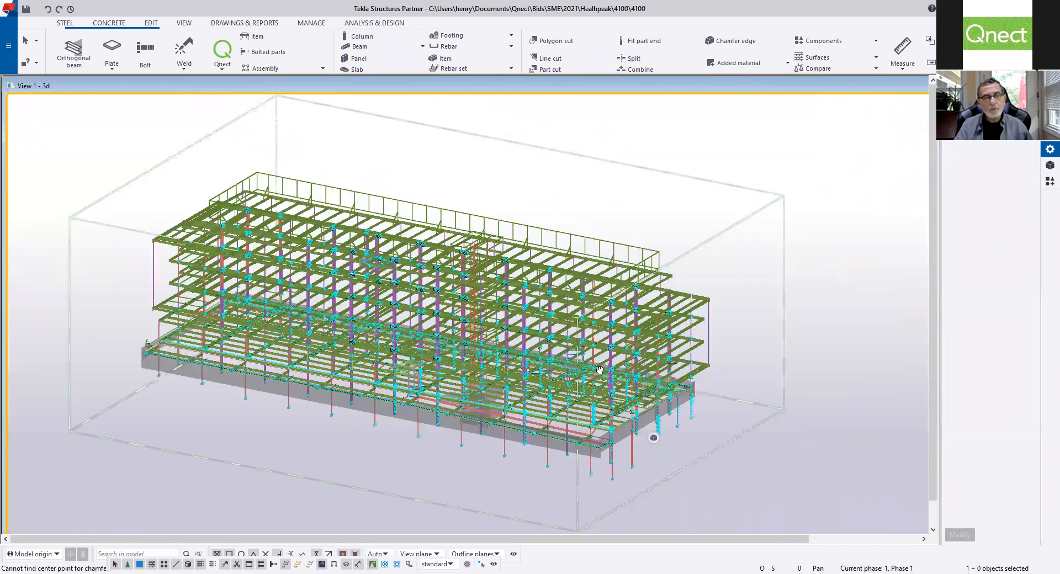
{"action": "middle_click_drag", "start_coordinate": [599, 370], "coordinate": [688, 354]}
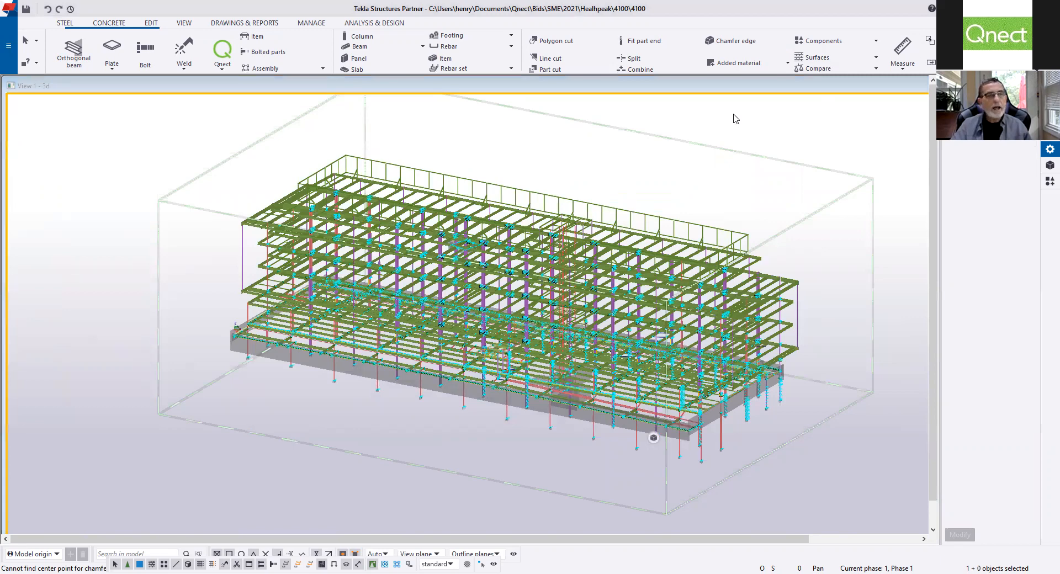
- Switch to Bluebeam Revu, open the customer driven optimization example sheet and compare the four connection options' bolts, angles, capacities and costs
{"action": "key", "text": "alt+Tab"}
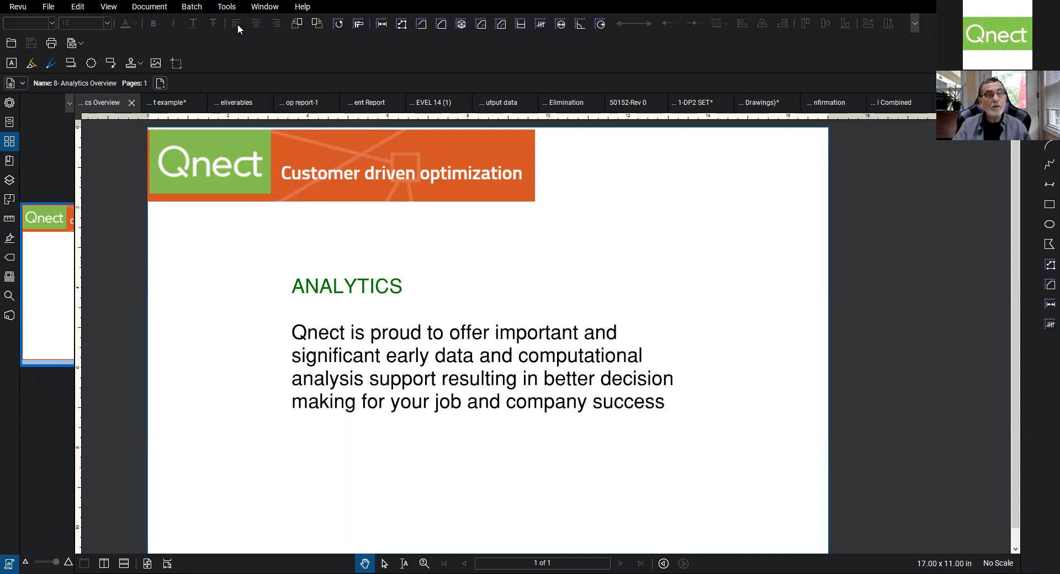
{"action": "left_click", "coordinate": [176, 103]}
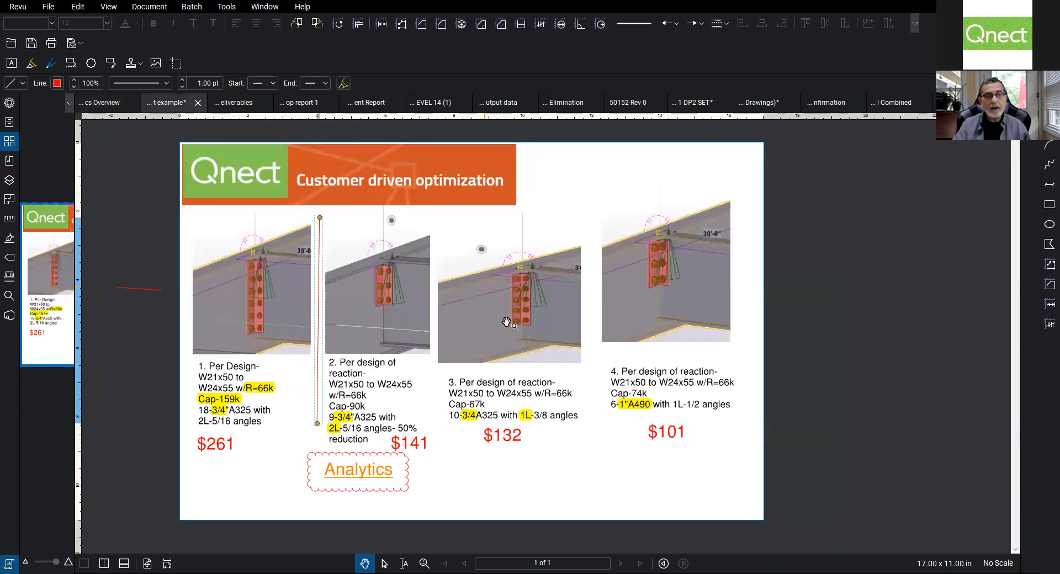
{"action": "left_click_drag", "start_coordinate": [504, 378], "coordinate": [564, 385]}
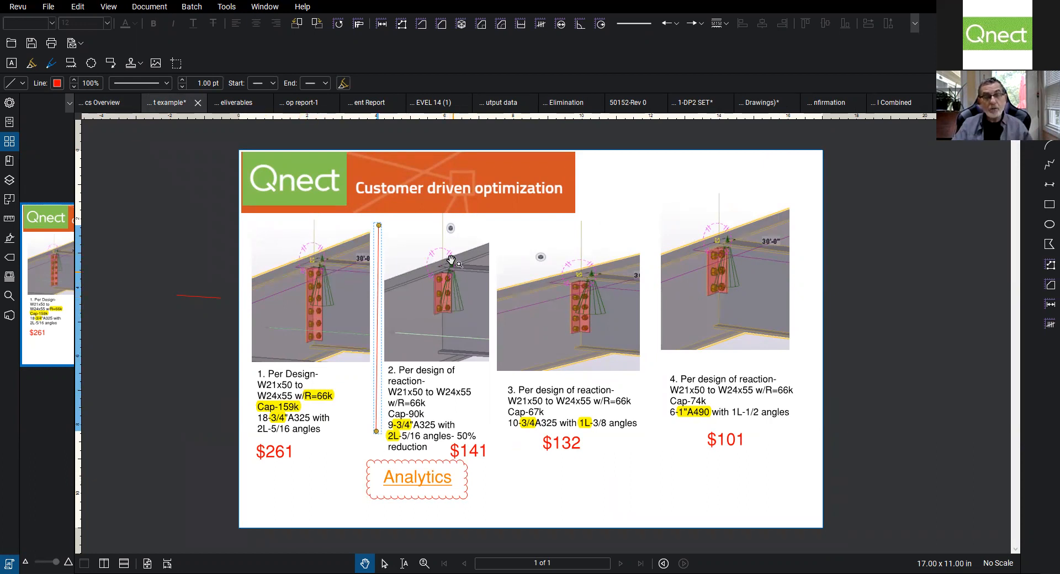
{"action": "scroll", "coordinate": [463, 303], "scroll_direction": "up", "scroll_amount": 8}
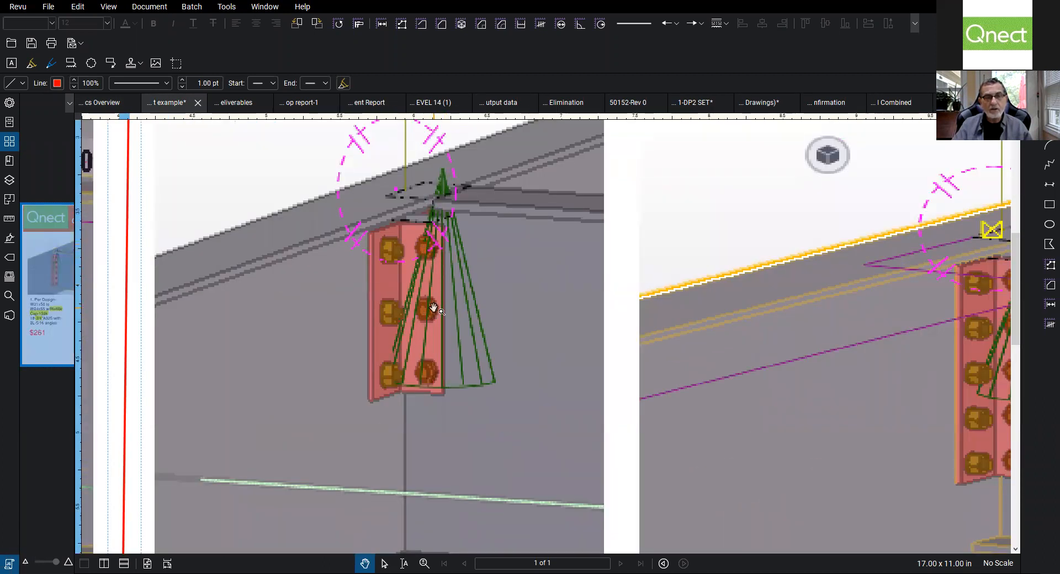
{"action": "scroll", "coordinate": [431, 308], "scroll_direction": "down", "scroll_amount": 4}
{"action": "scroll", "coordinate": [434, 308], "scroll_direction": "down", "scroll_amount": 5}
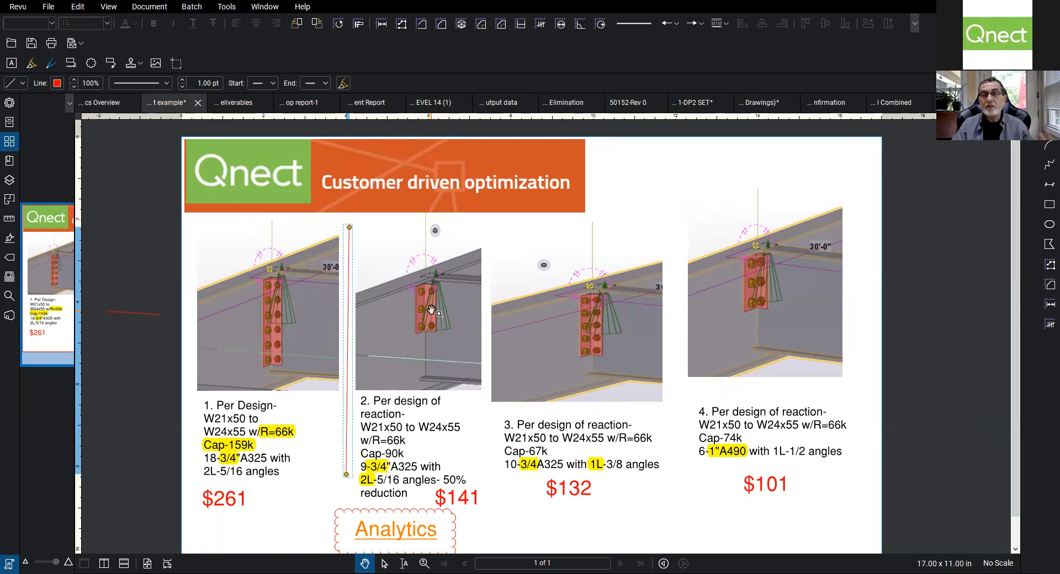
- Move the red divider line between connection options 1 and 2 slightly upward on the sheet
{"action": "left_click_drag", "start_coordinate": [360, 298], "coordinate": [362, 270]}
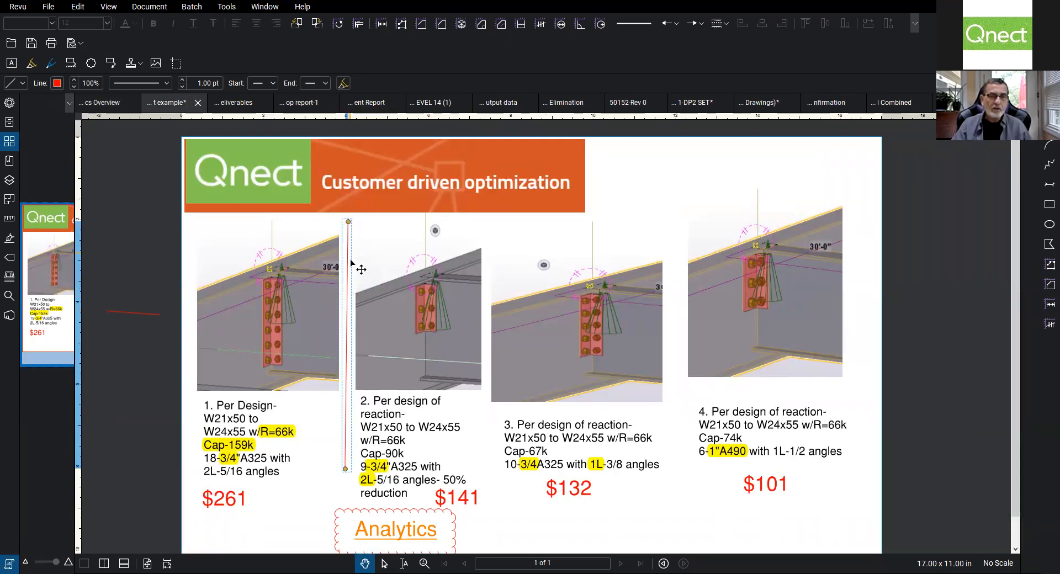